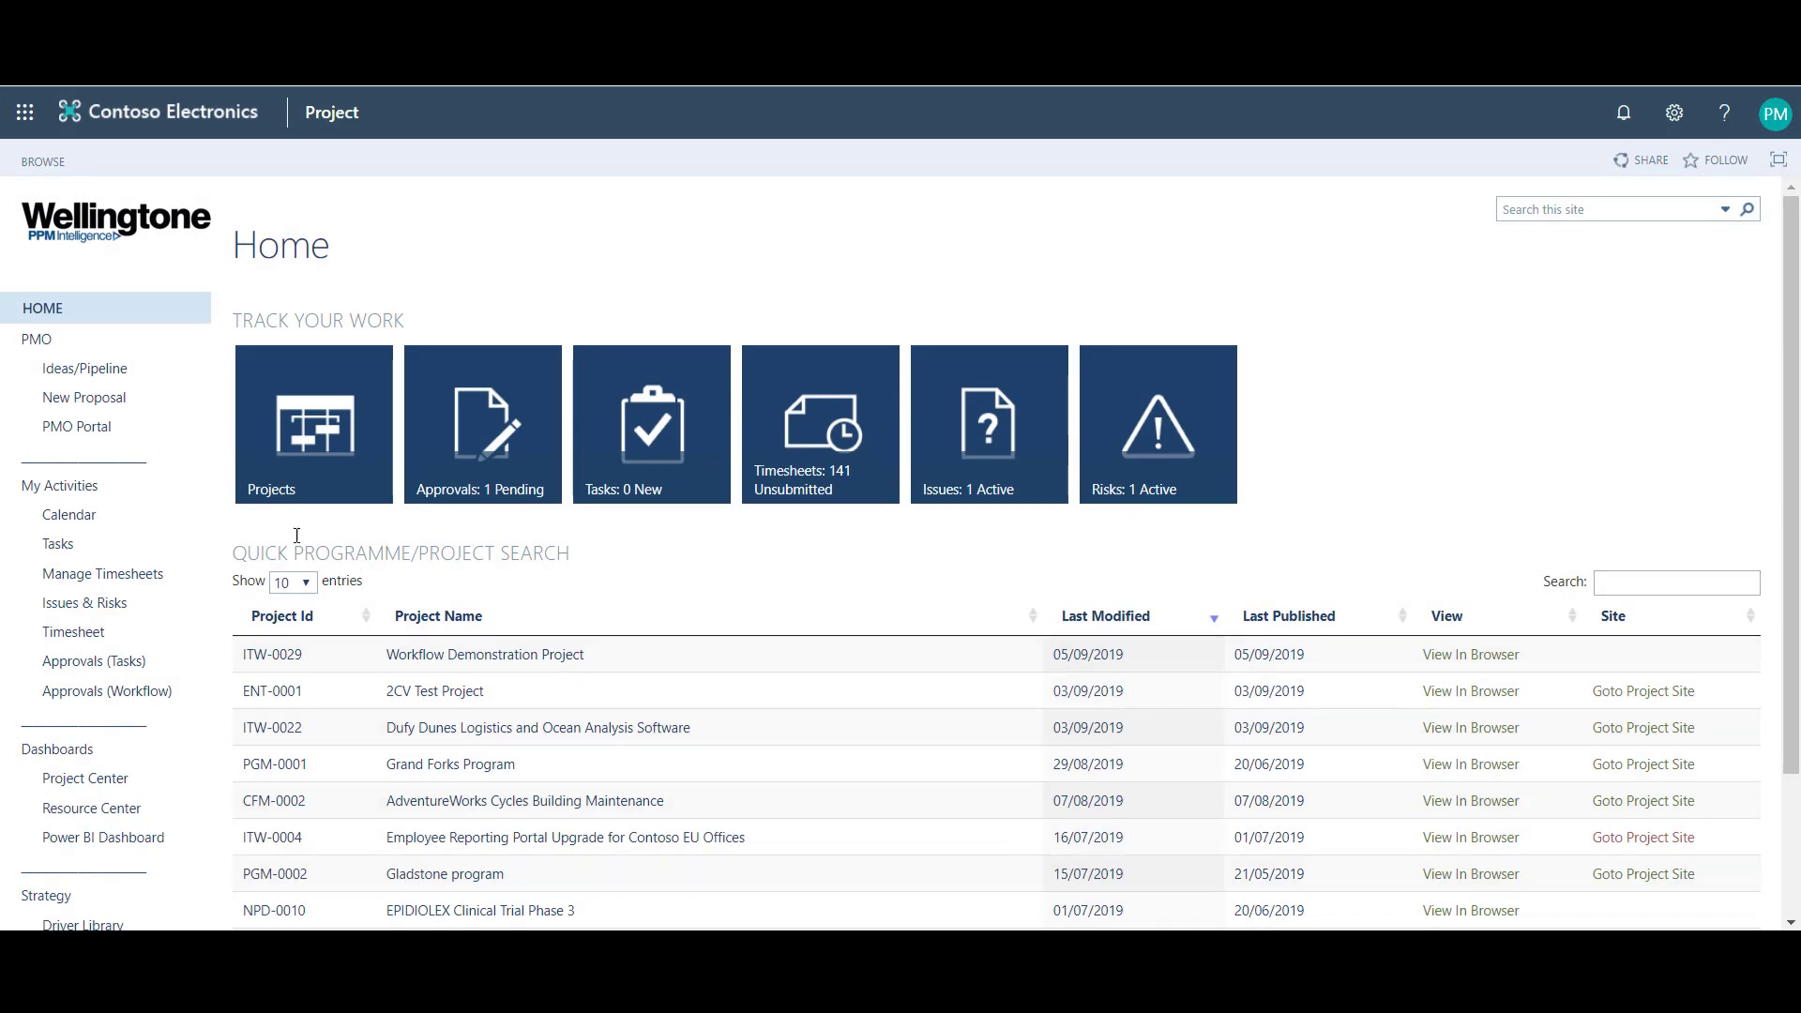
Go to the PMO Portal site from the PWA Quick Launch and scroll through its news posts.
{"action": "left_click", "coordinate": [152, 427]}
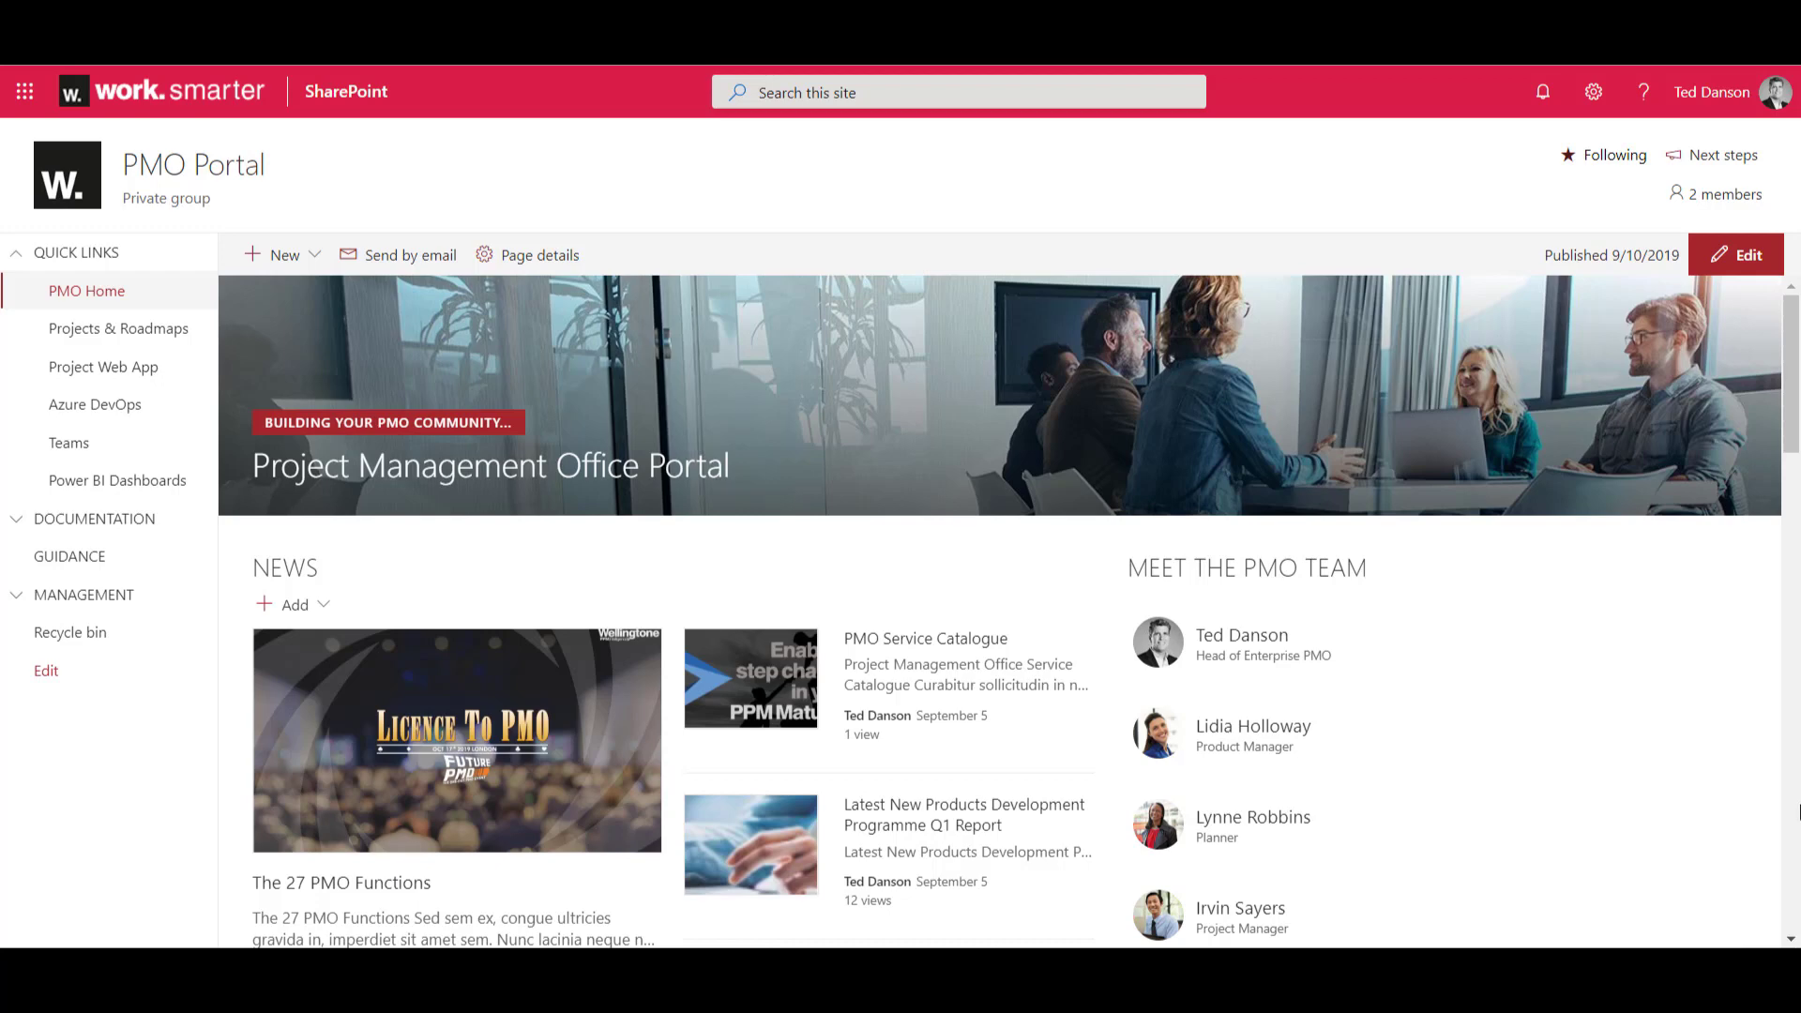
{"action": "scroll", "coordinate": [1798, 811], "scroll_direction": "down", "scroll_amount": 2}
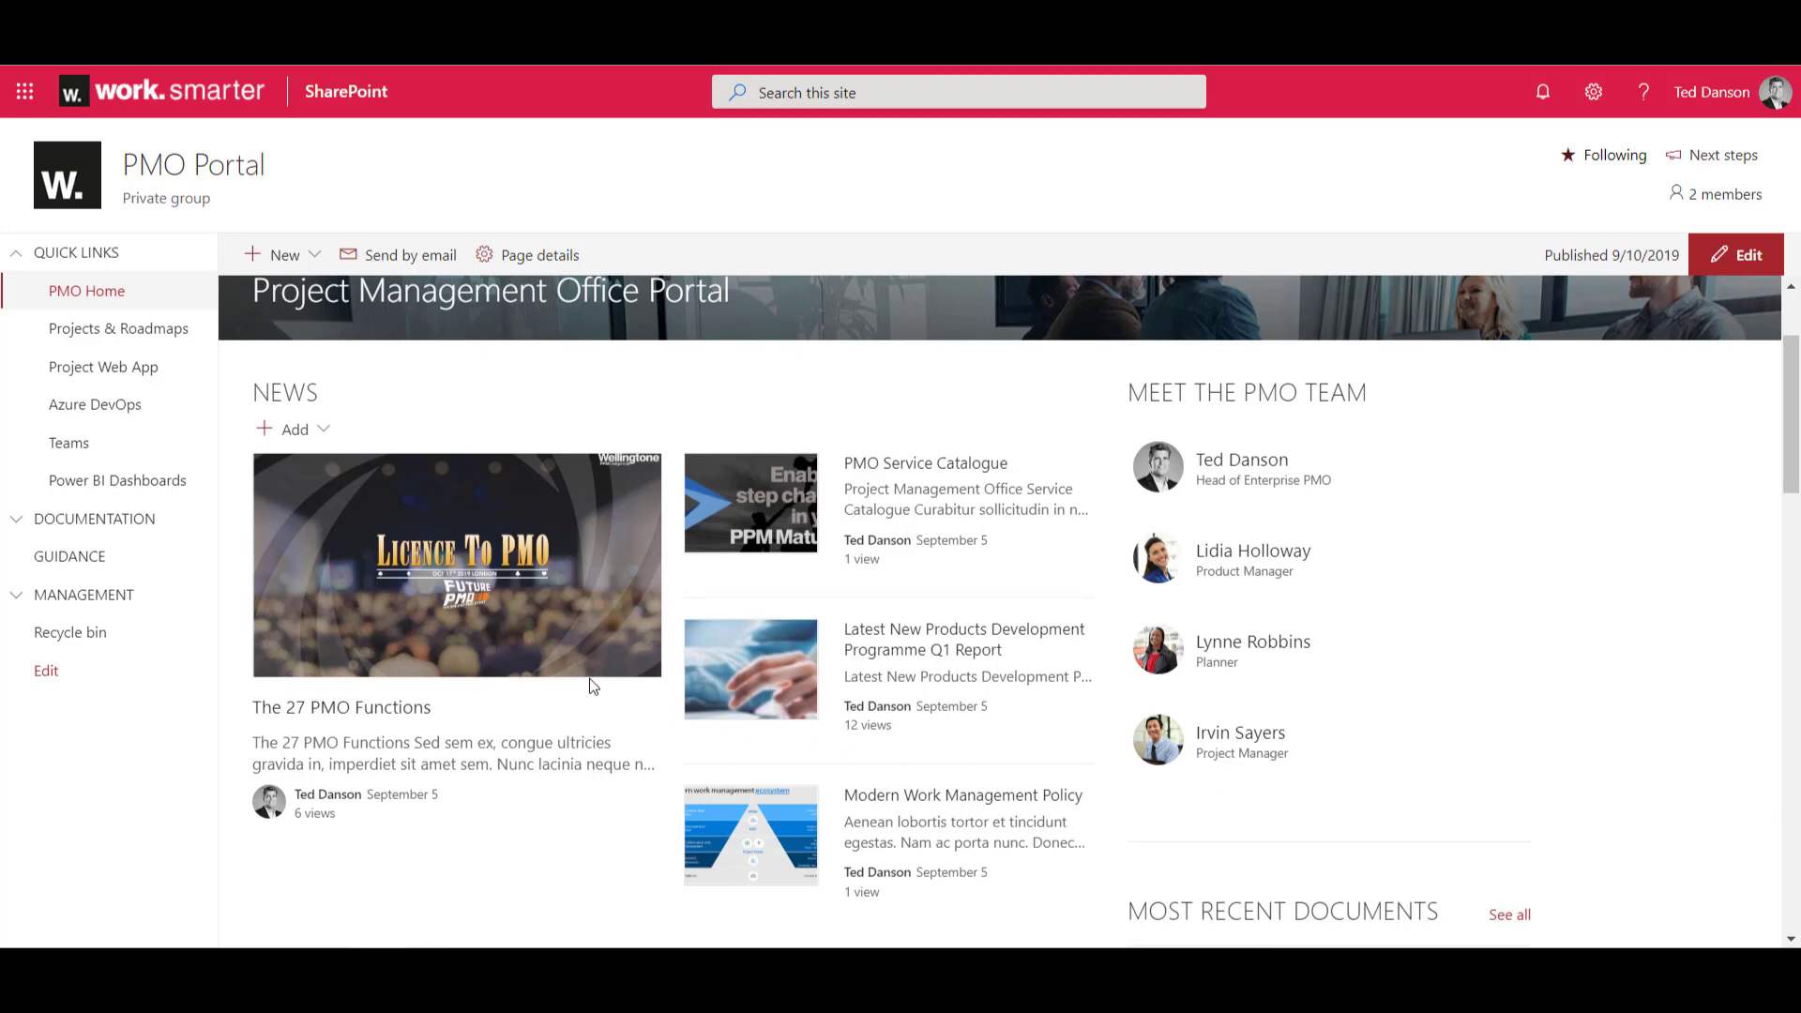
Open The 27 PMO Functions article and scroll past its functions table to the comments.
{"action": "left_click", "coordinate": [416, 607]}
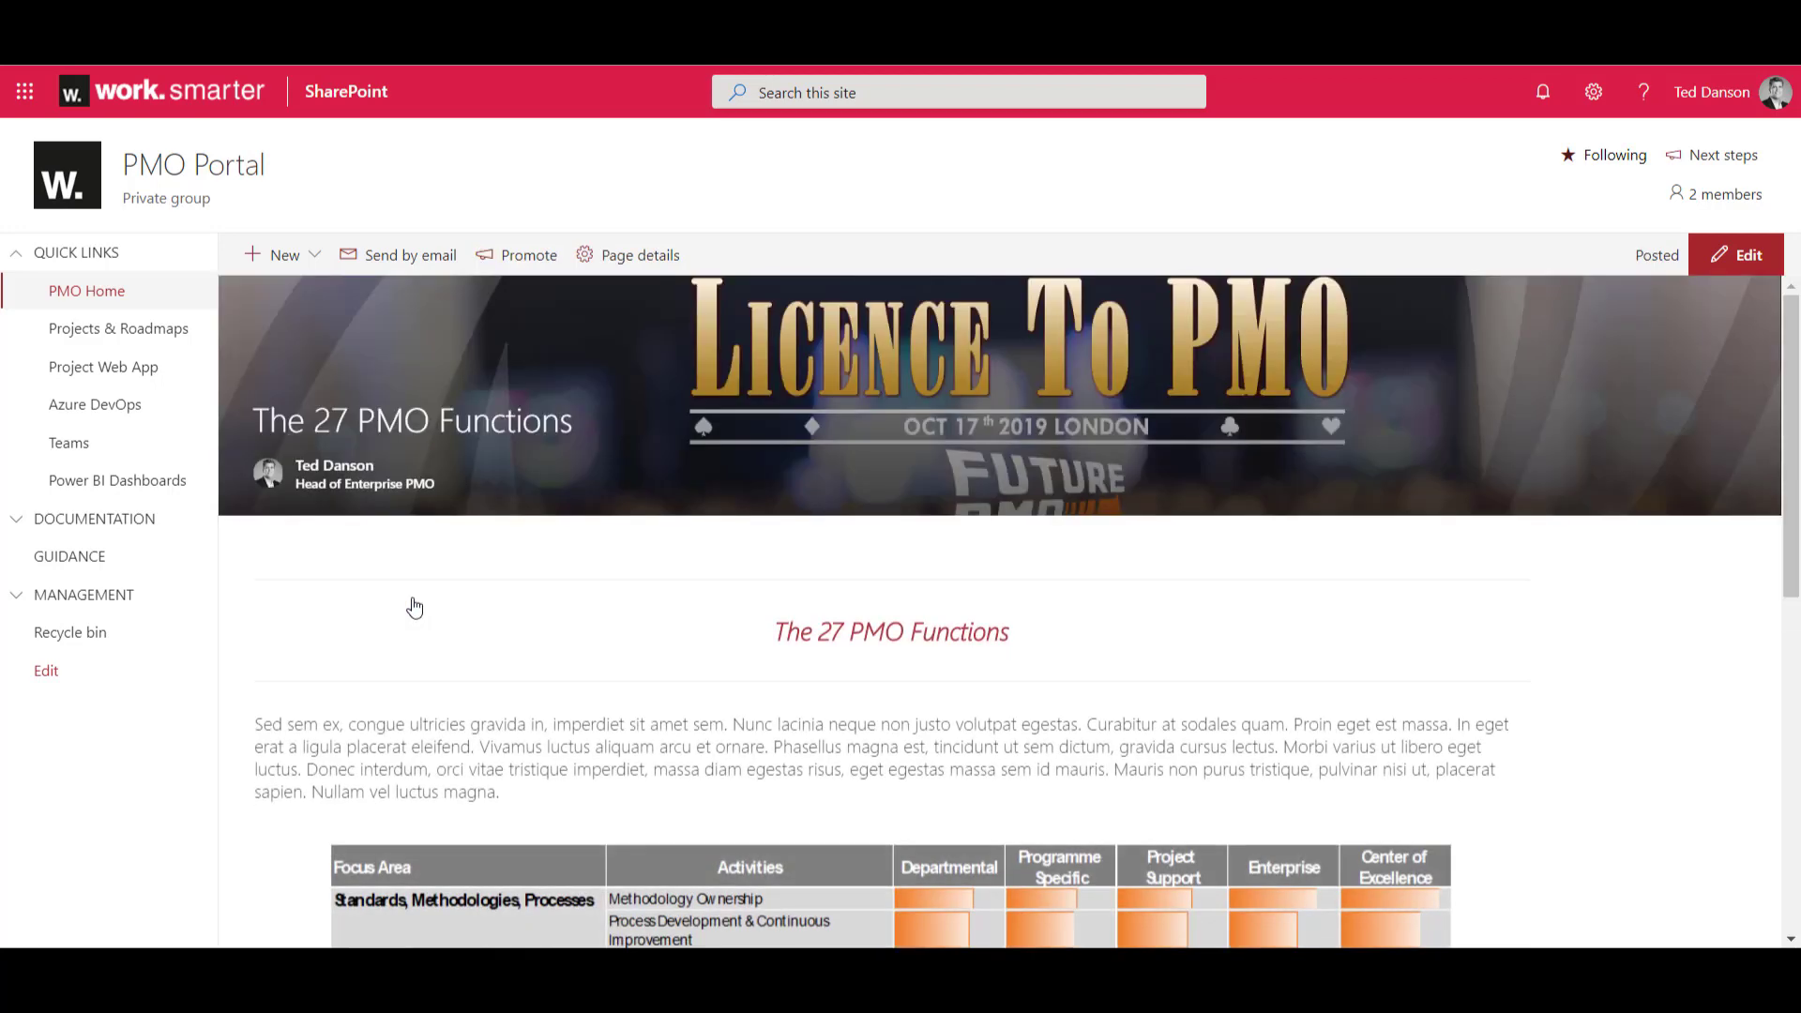
{"action": "scroll", "coordinate": [415, 607], "scroll_direction": "down", "scroll_amount": 9}
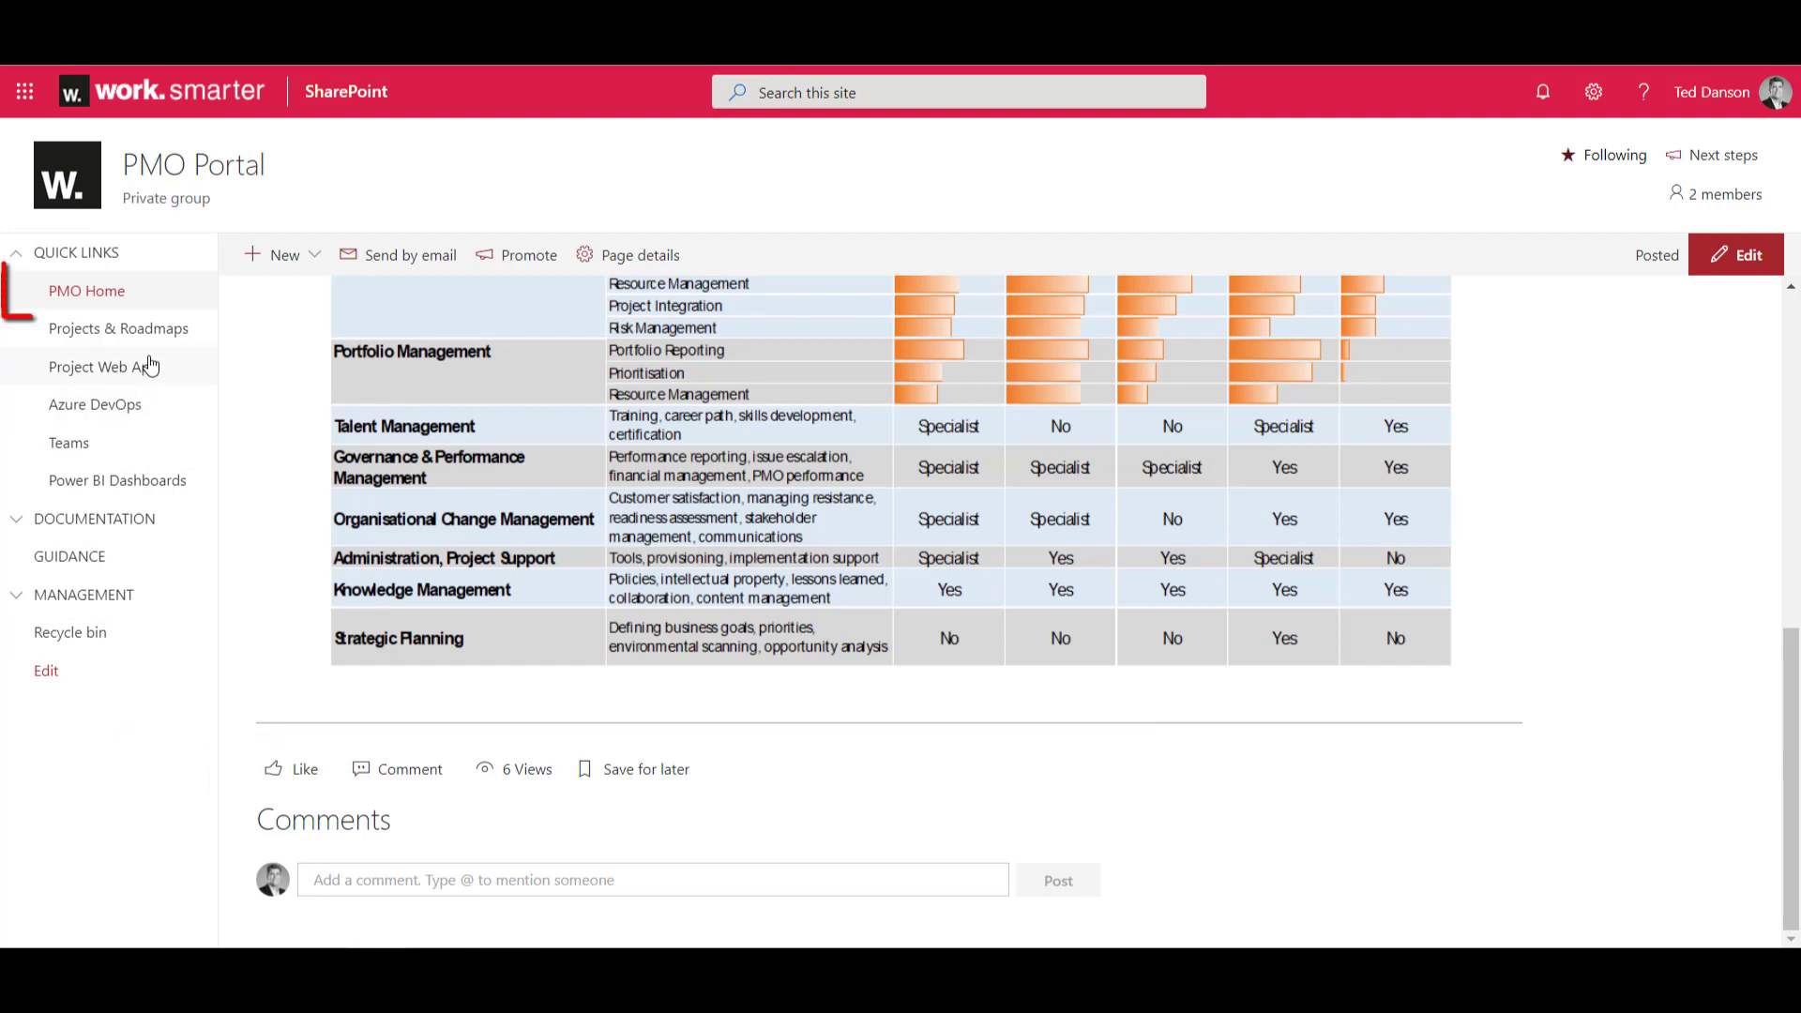
Return to PMO Home and browse its team members, upcoming events, recent documents, quick links and video.
{"action": "left_click", "coordinate": [159, 305]}
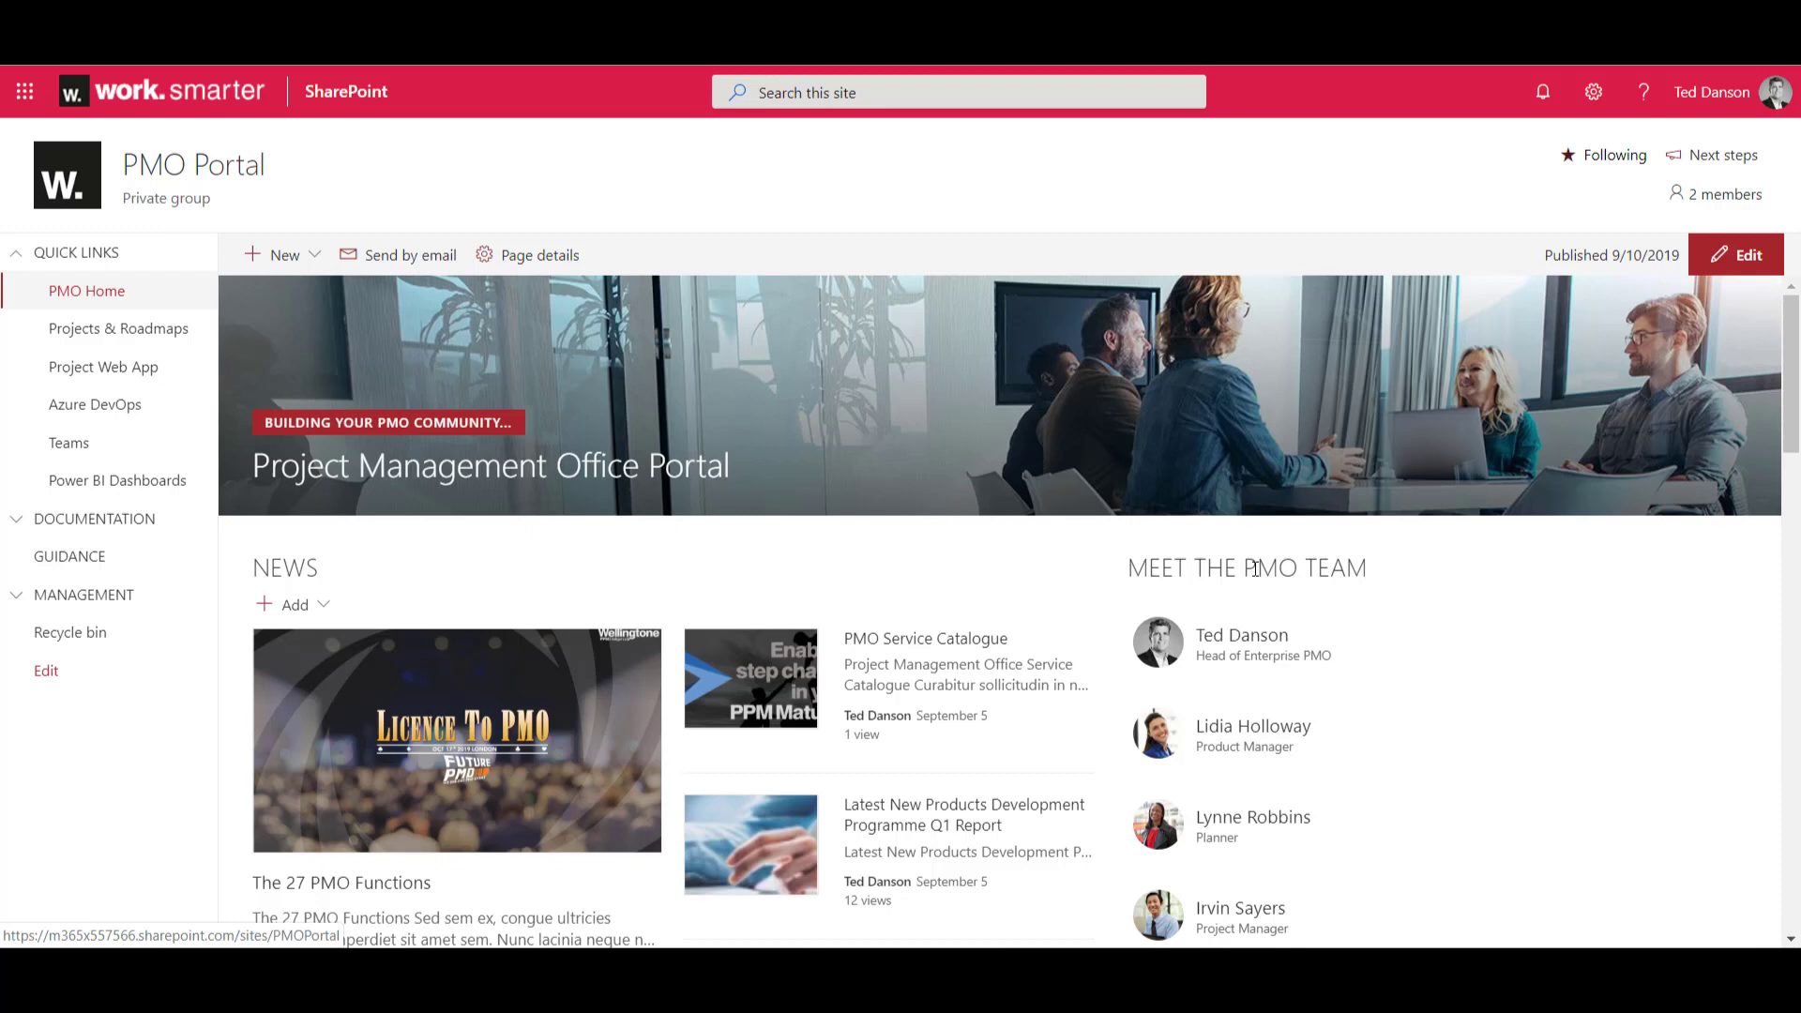
{"action": "scroll", "coordinate": [1775, 673], "scroll_direction": "down", "scroll_amount": 2}
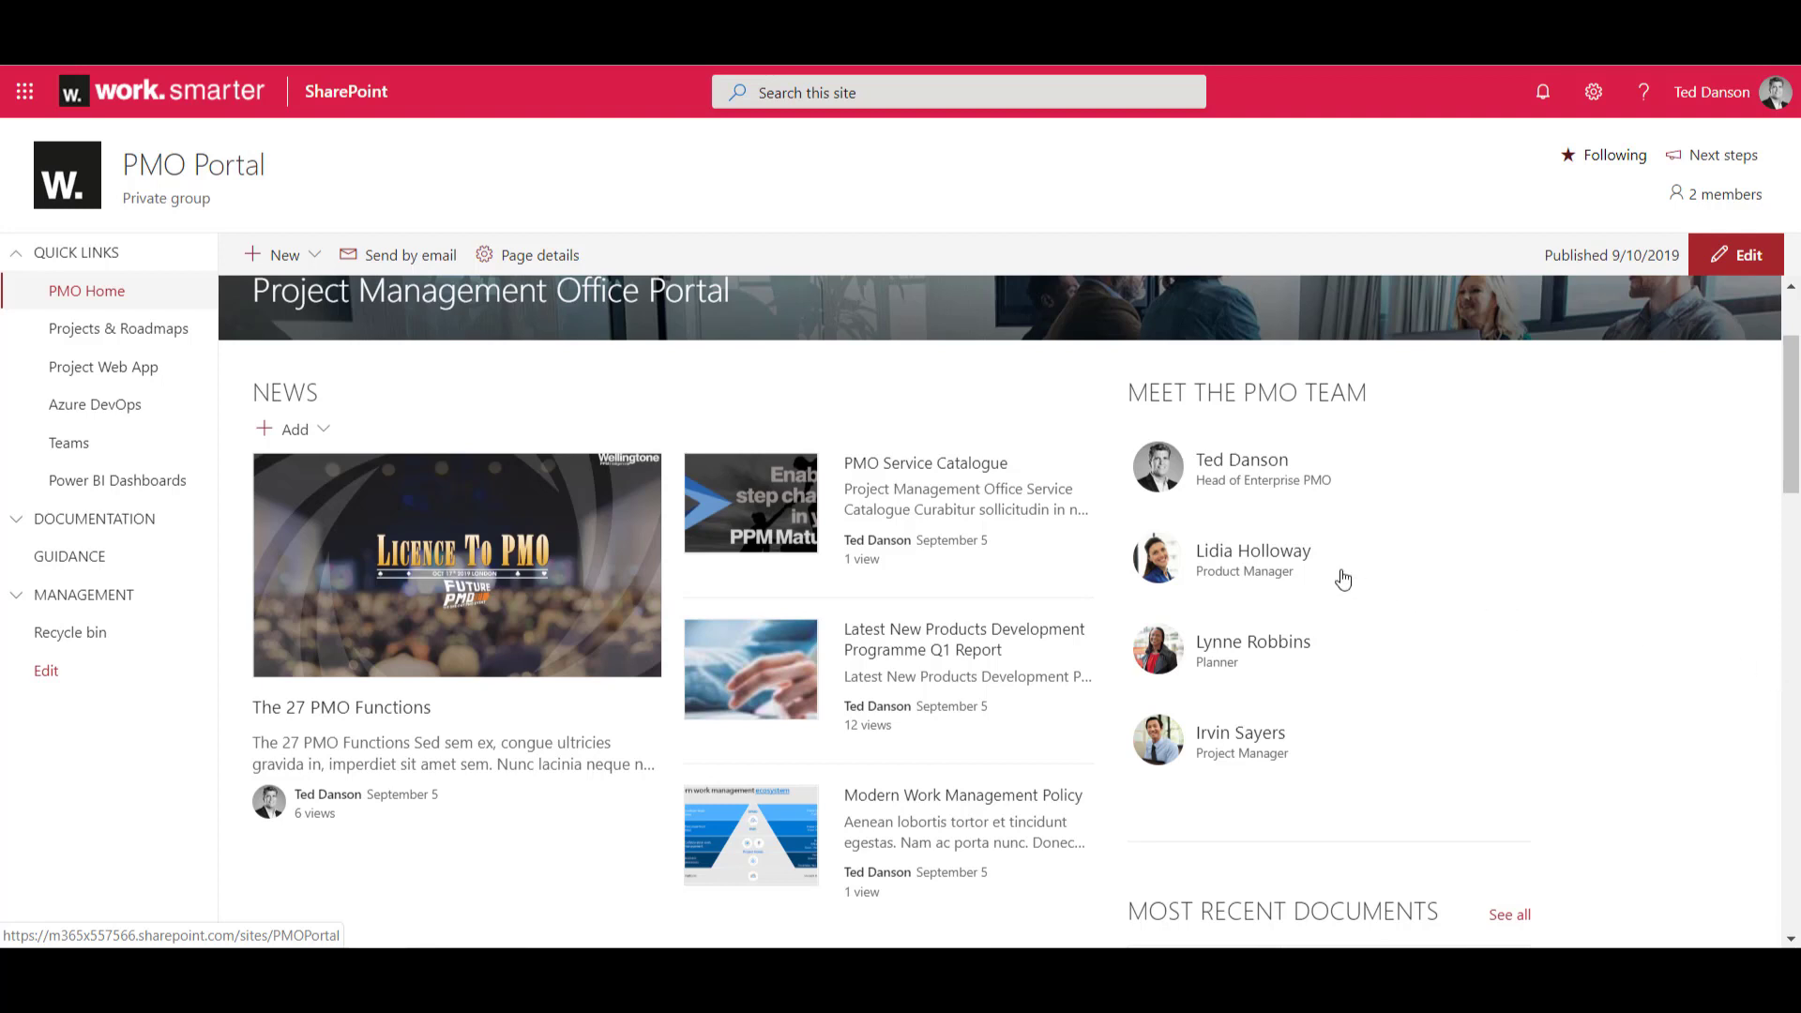
{"action": "mouse_move", "coordinate": [1331, 576]}
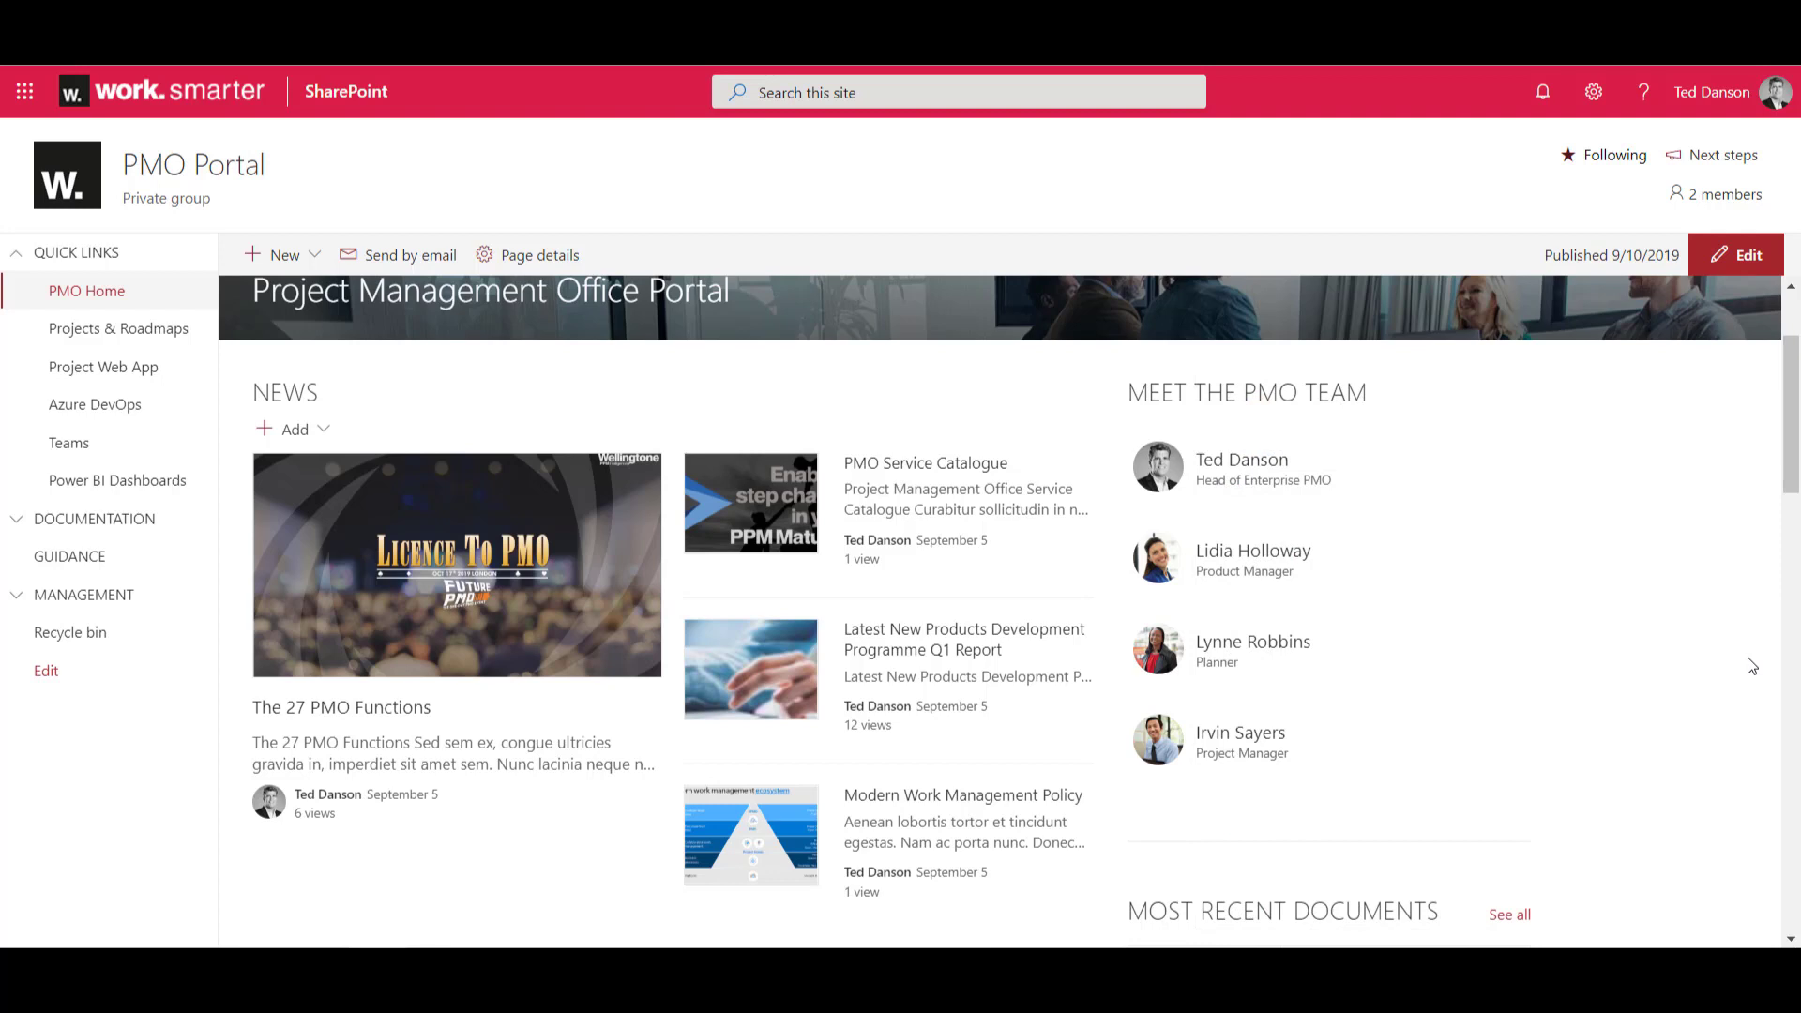
{"action": "scroll", "coordinate": [1751, 666], "scroll_direction": "down", "scroll_amount": 6}
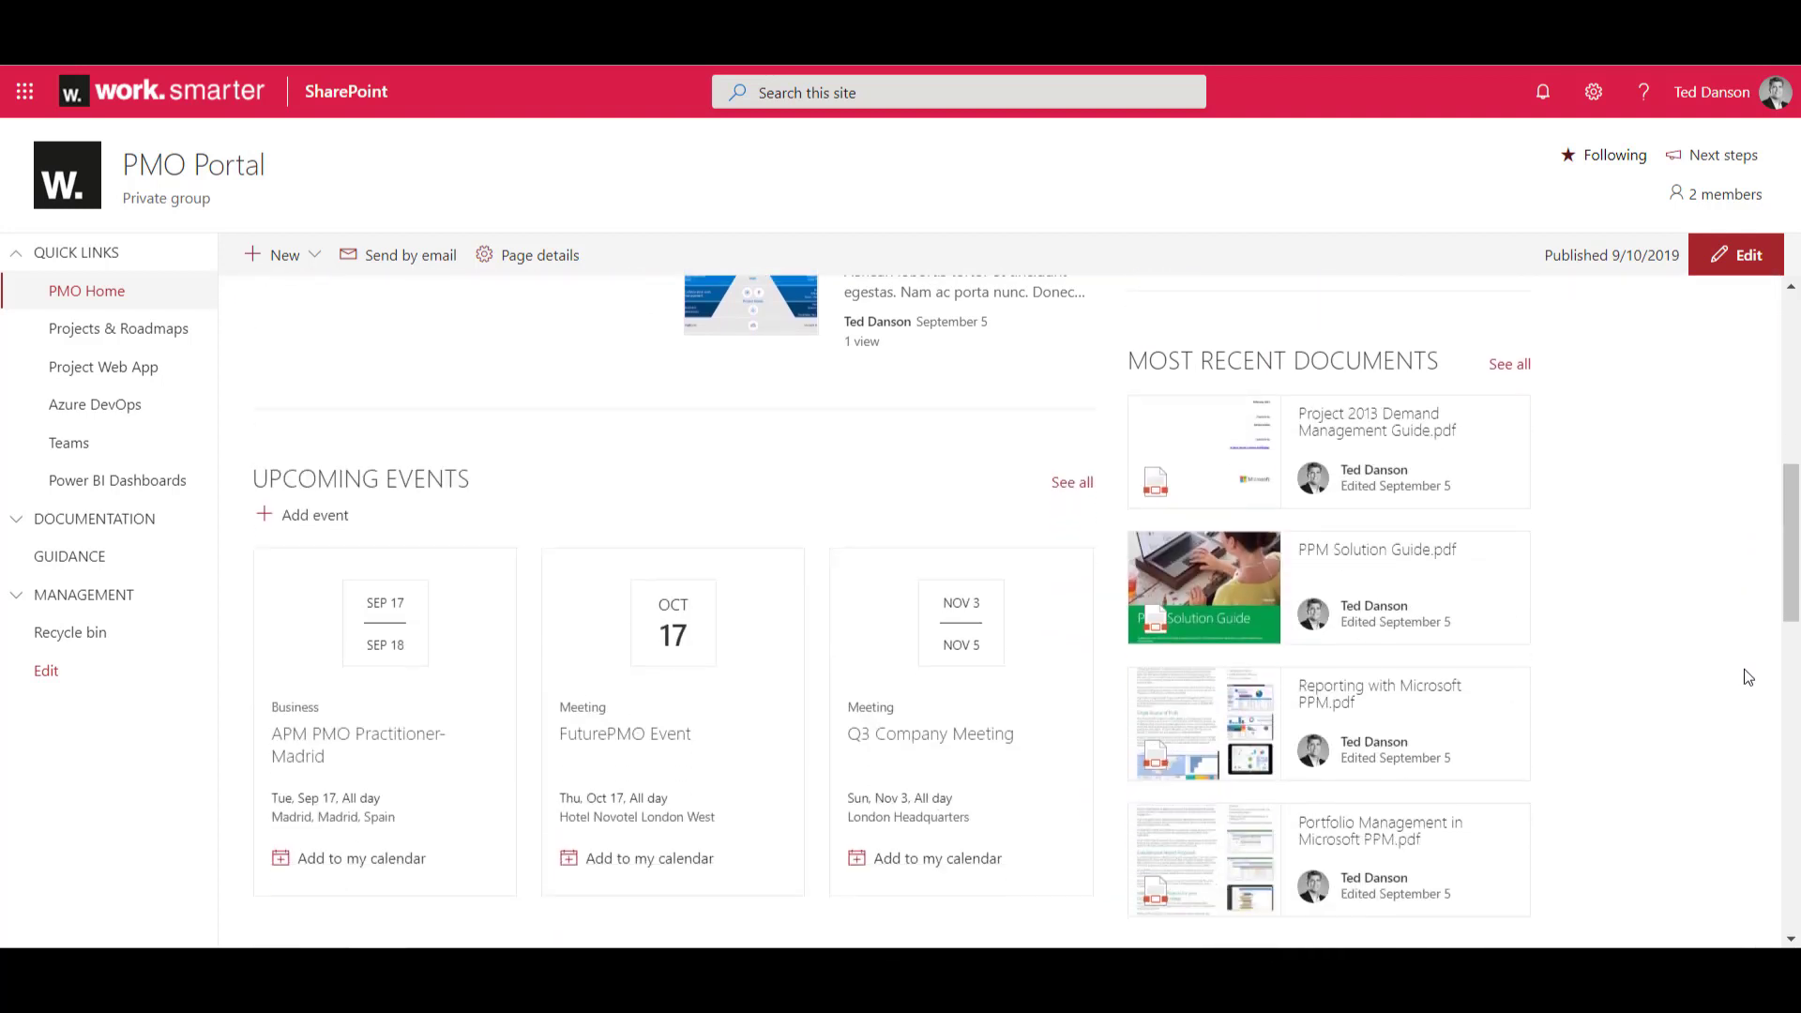
{"action": "scroll", "coordinate": [1747, 676], "scroll_direction": "down", "scroll_amount": 1}
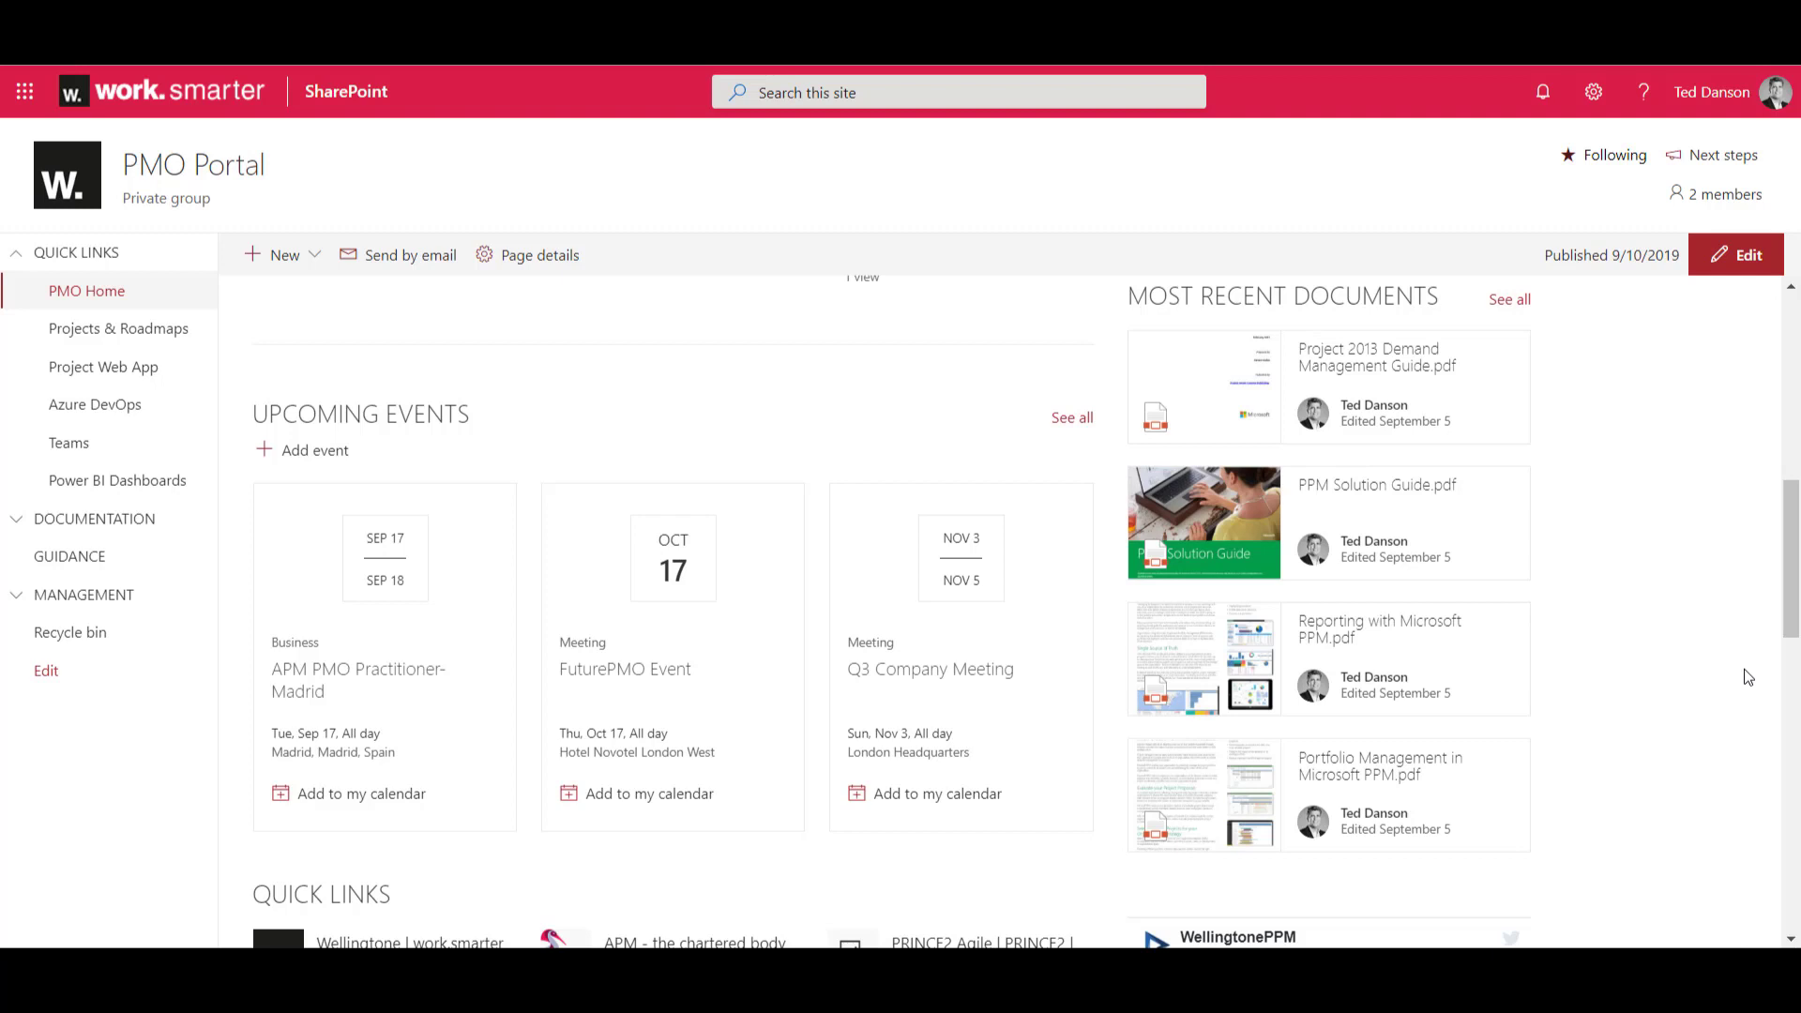
{"action": "scroll", "coordinate": [1744, 670], "scroll_direction": "down", "scroll_amount": 4}
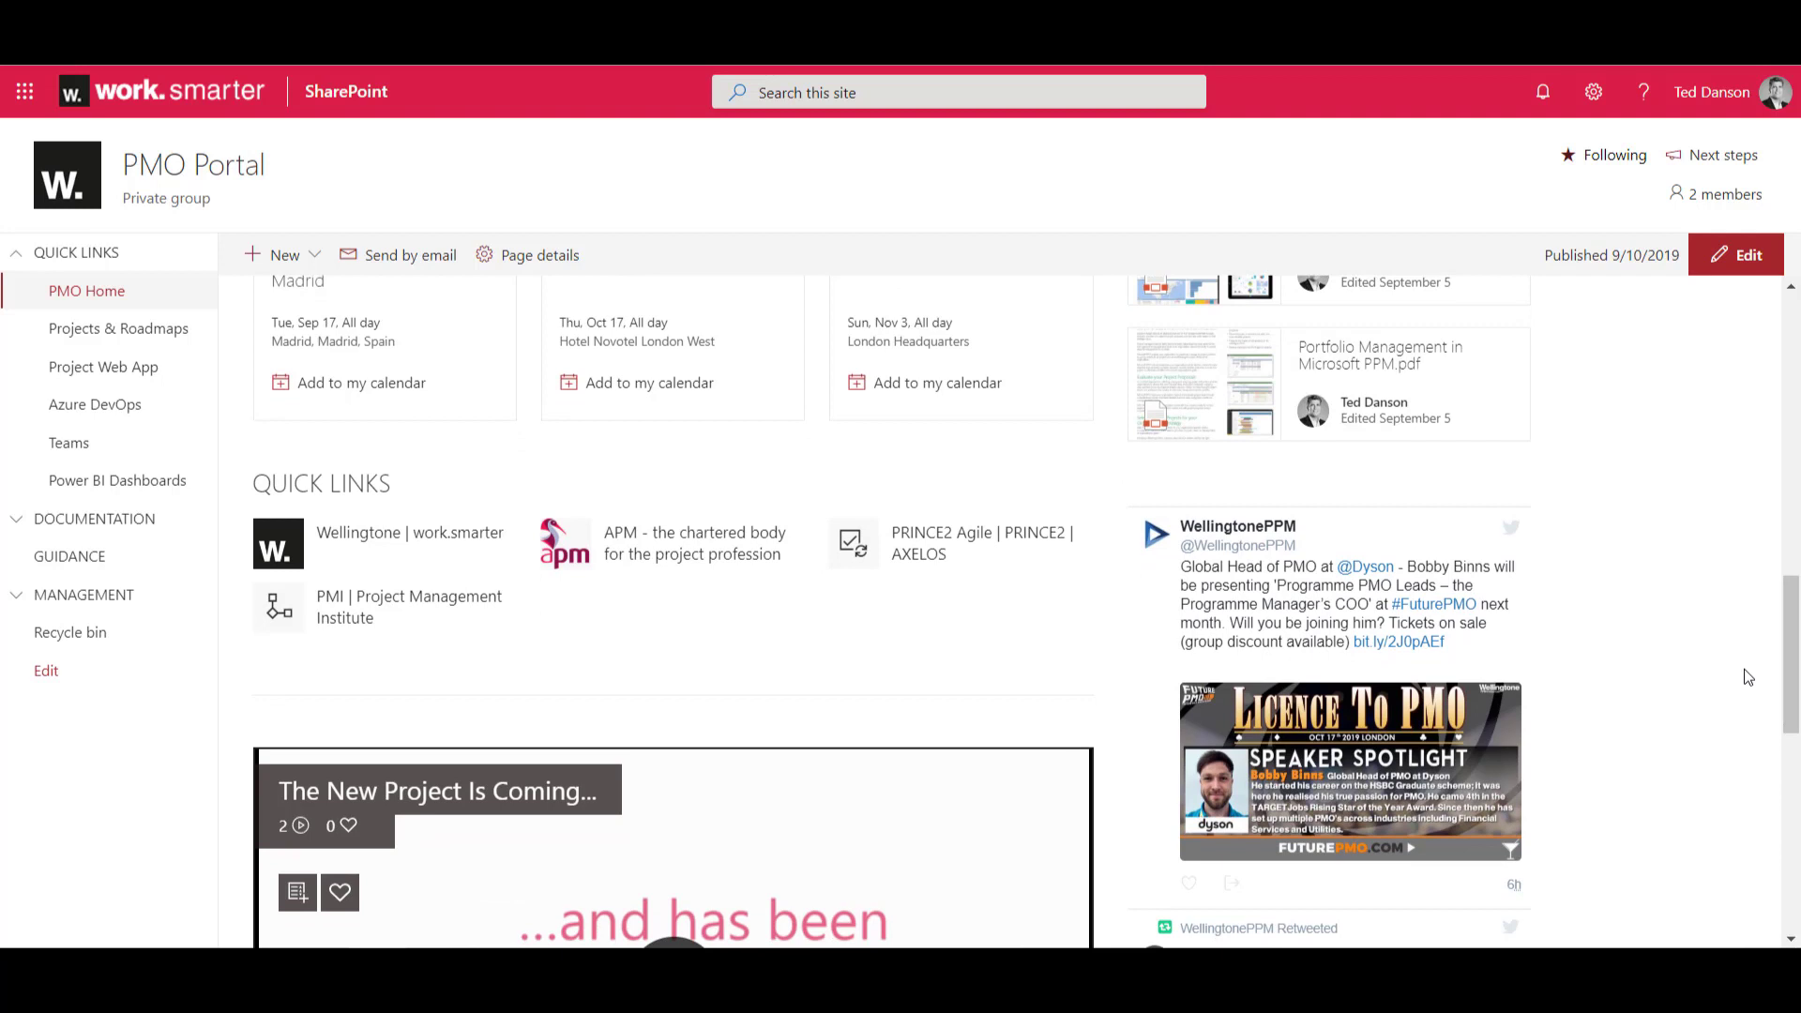
{"action": "scroll", "coordinate": [1747, 676], "scroll_direction": "down", "scroll_amount": 2}
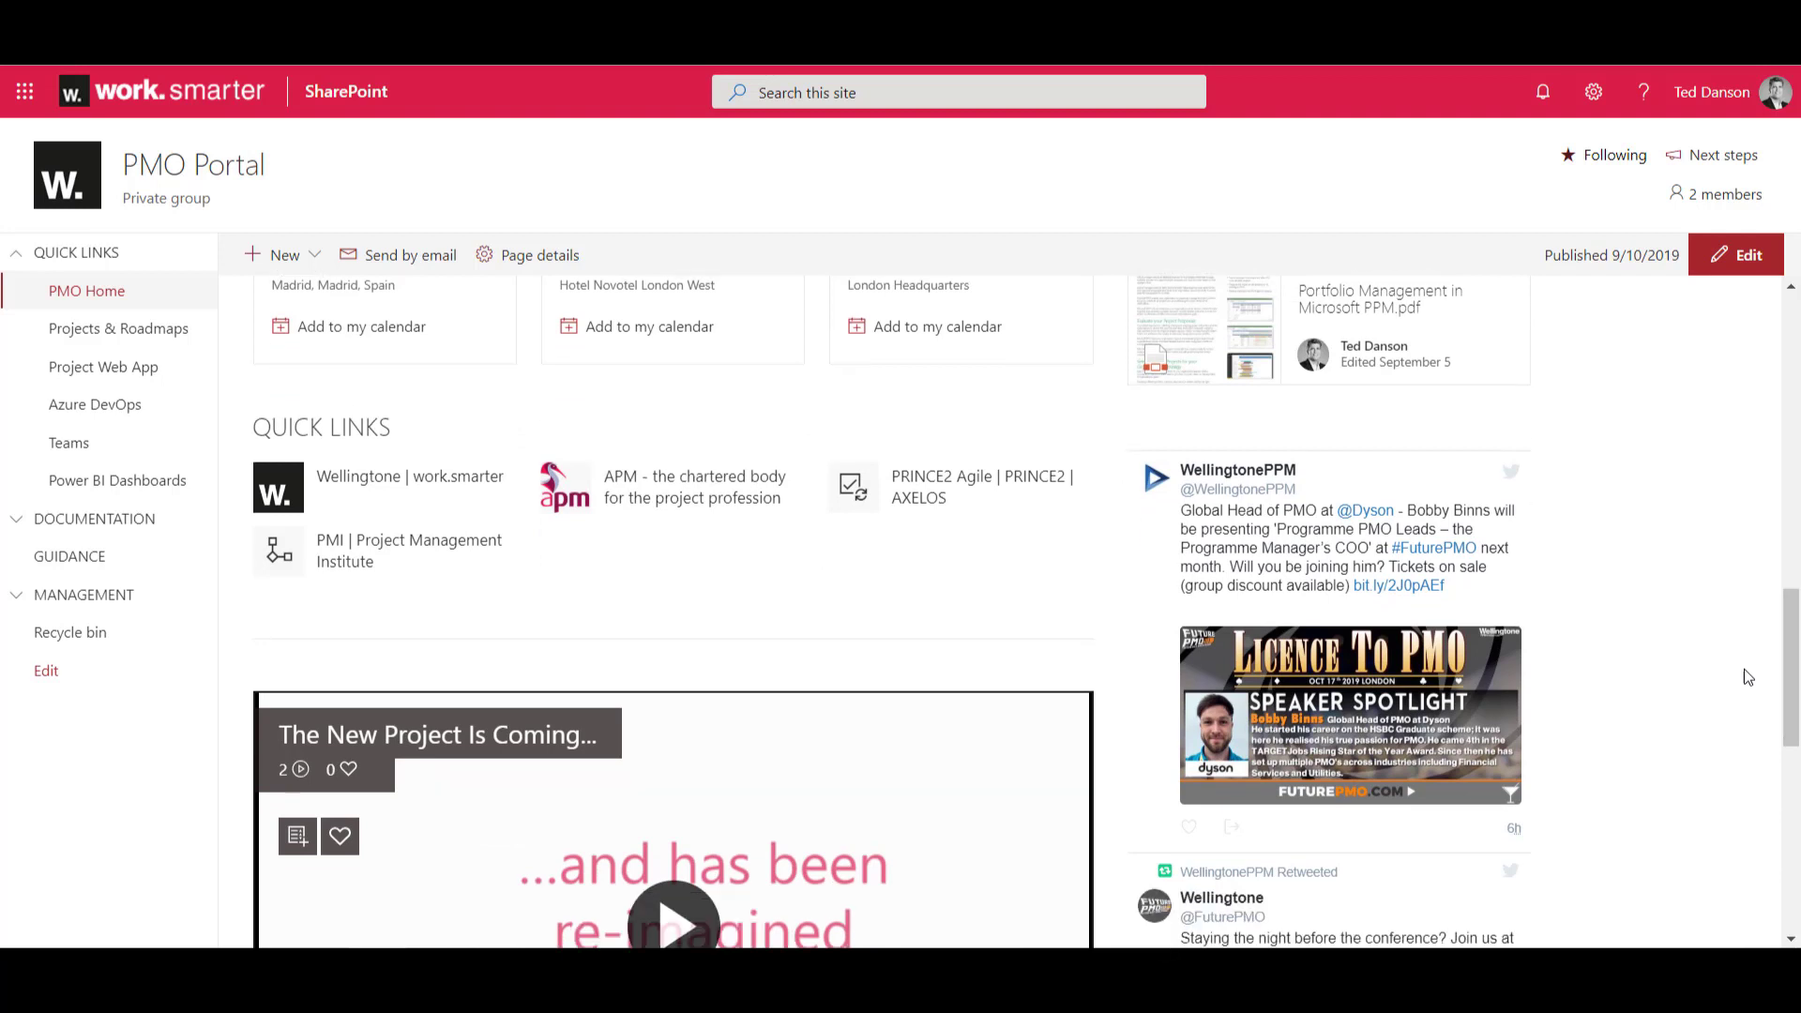
{"action": "scroll", "coordinate": [1746, 676], "scroll_direction": "down", "scroll_amount": 2}
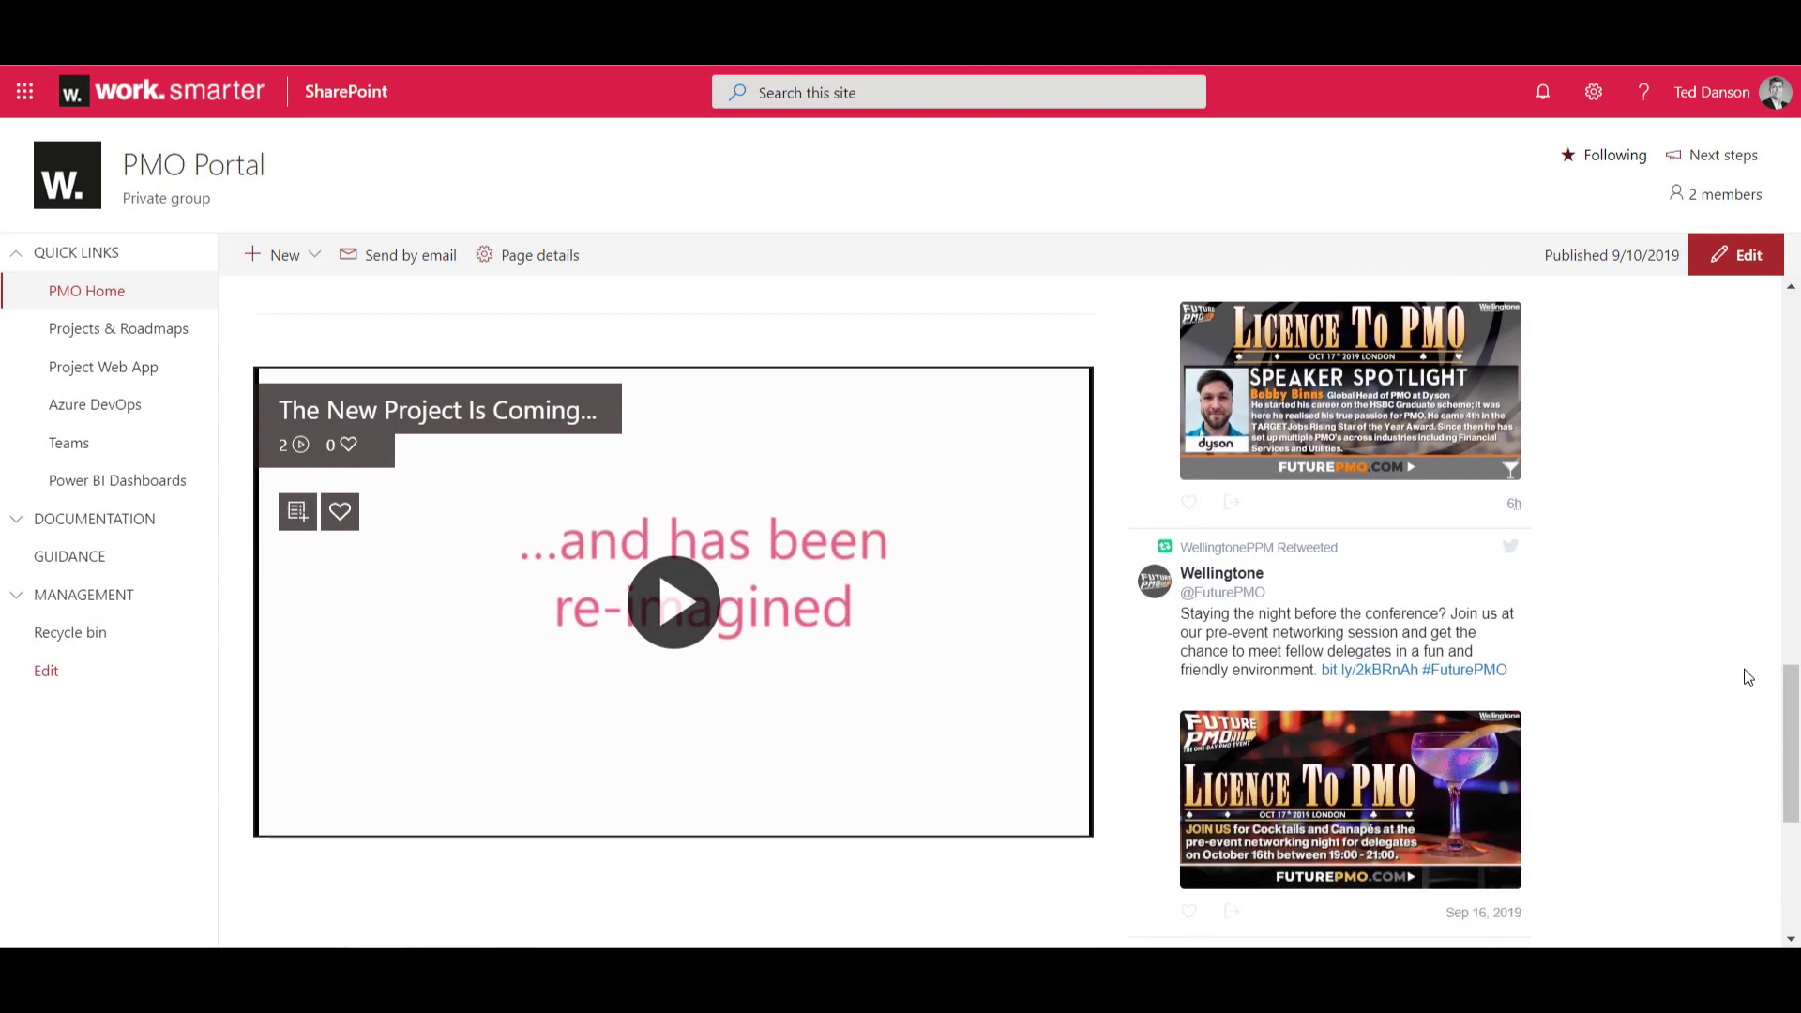
{"action": "scroll", "coordinate": [1744, 675], "scroll_direction": "up", "scroll_amount": 15}
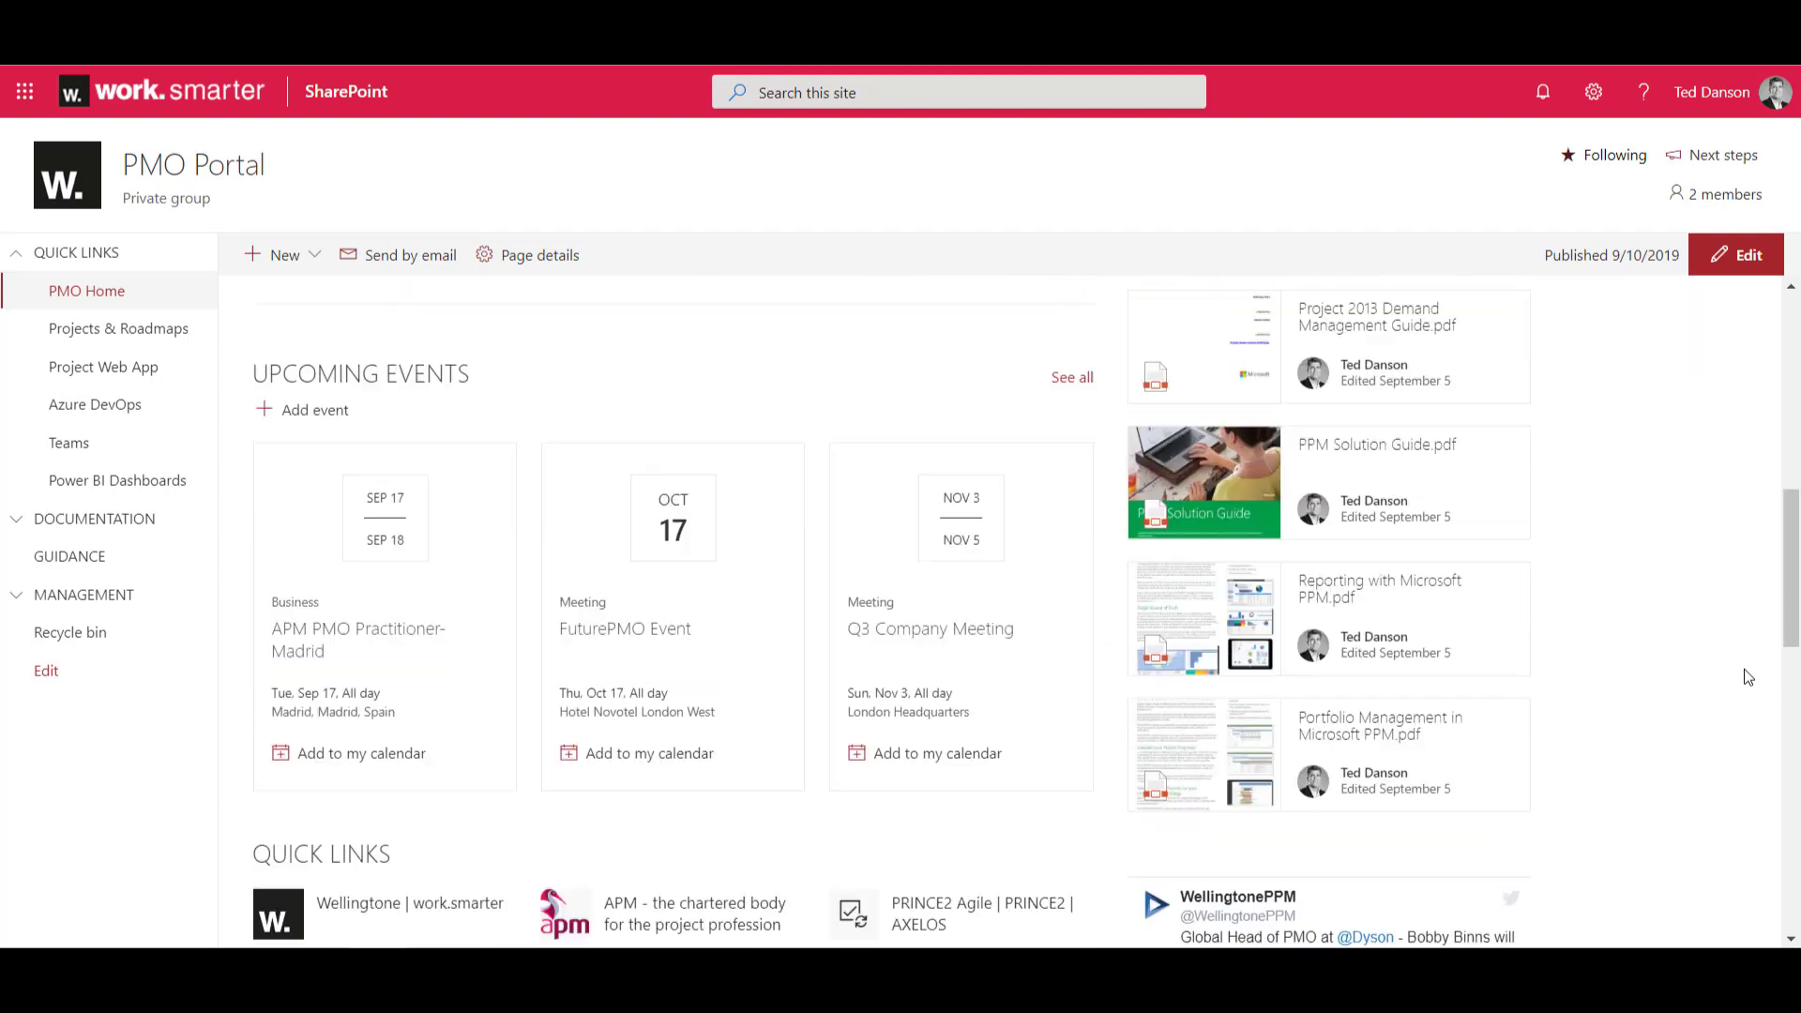
{"action": "scroll", "coordinate": [1747, 676], "scroll_direction": "up", "scroll_amount": 5}
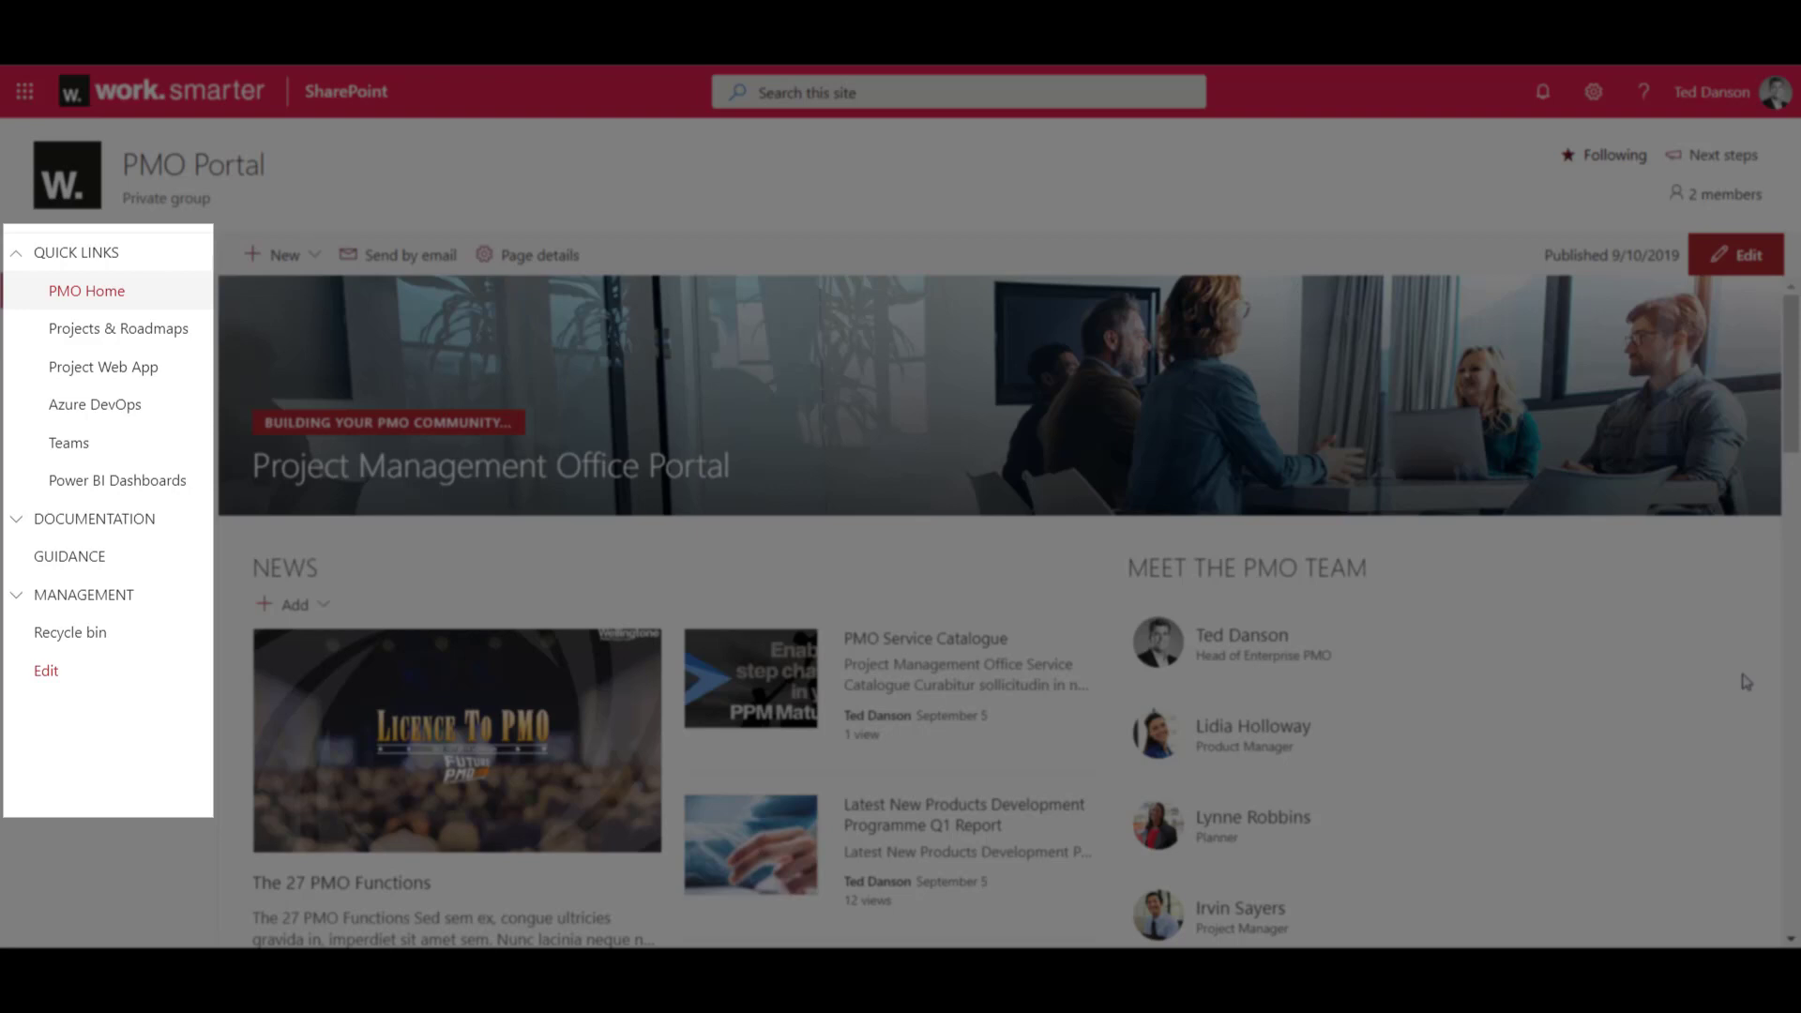
Expand DOCUMENTATION, preview a Training Material PDF guide, and close it back to the library.
{"action": "left_click", "coordinate": [17, 522]}
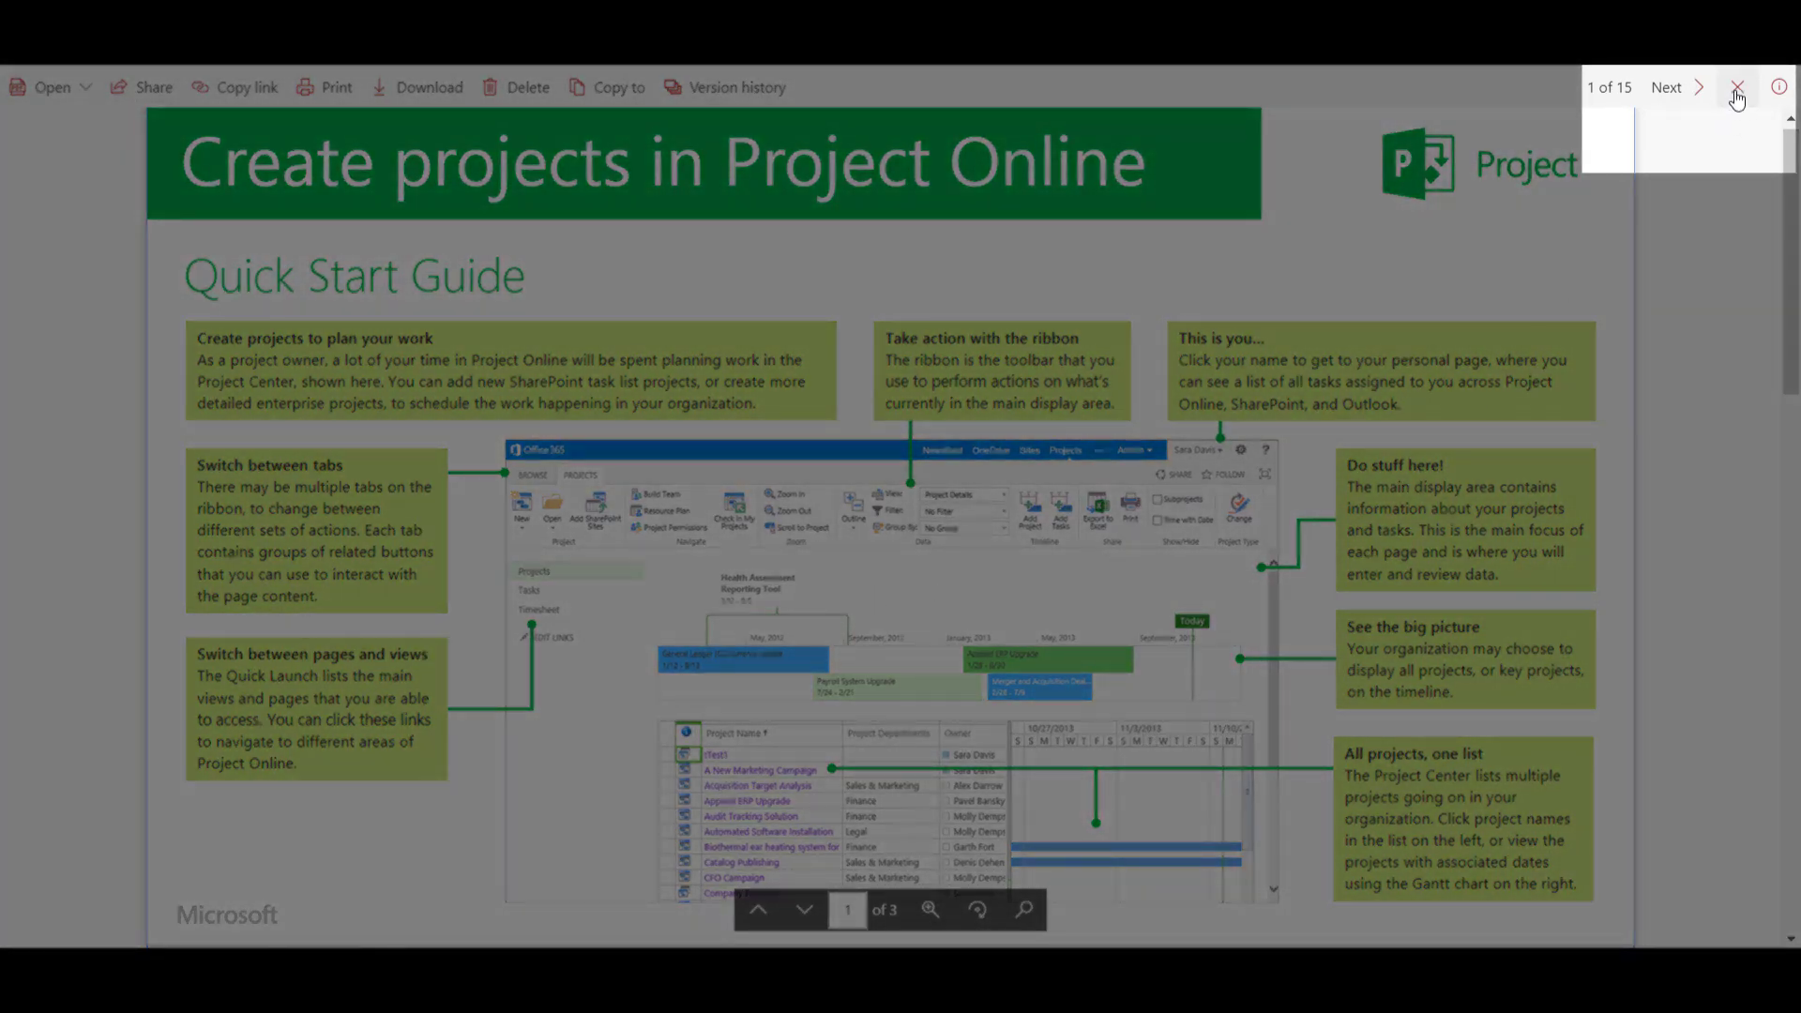
{"action": "left_click", "coordinate": [1737, 94]}
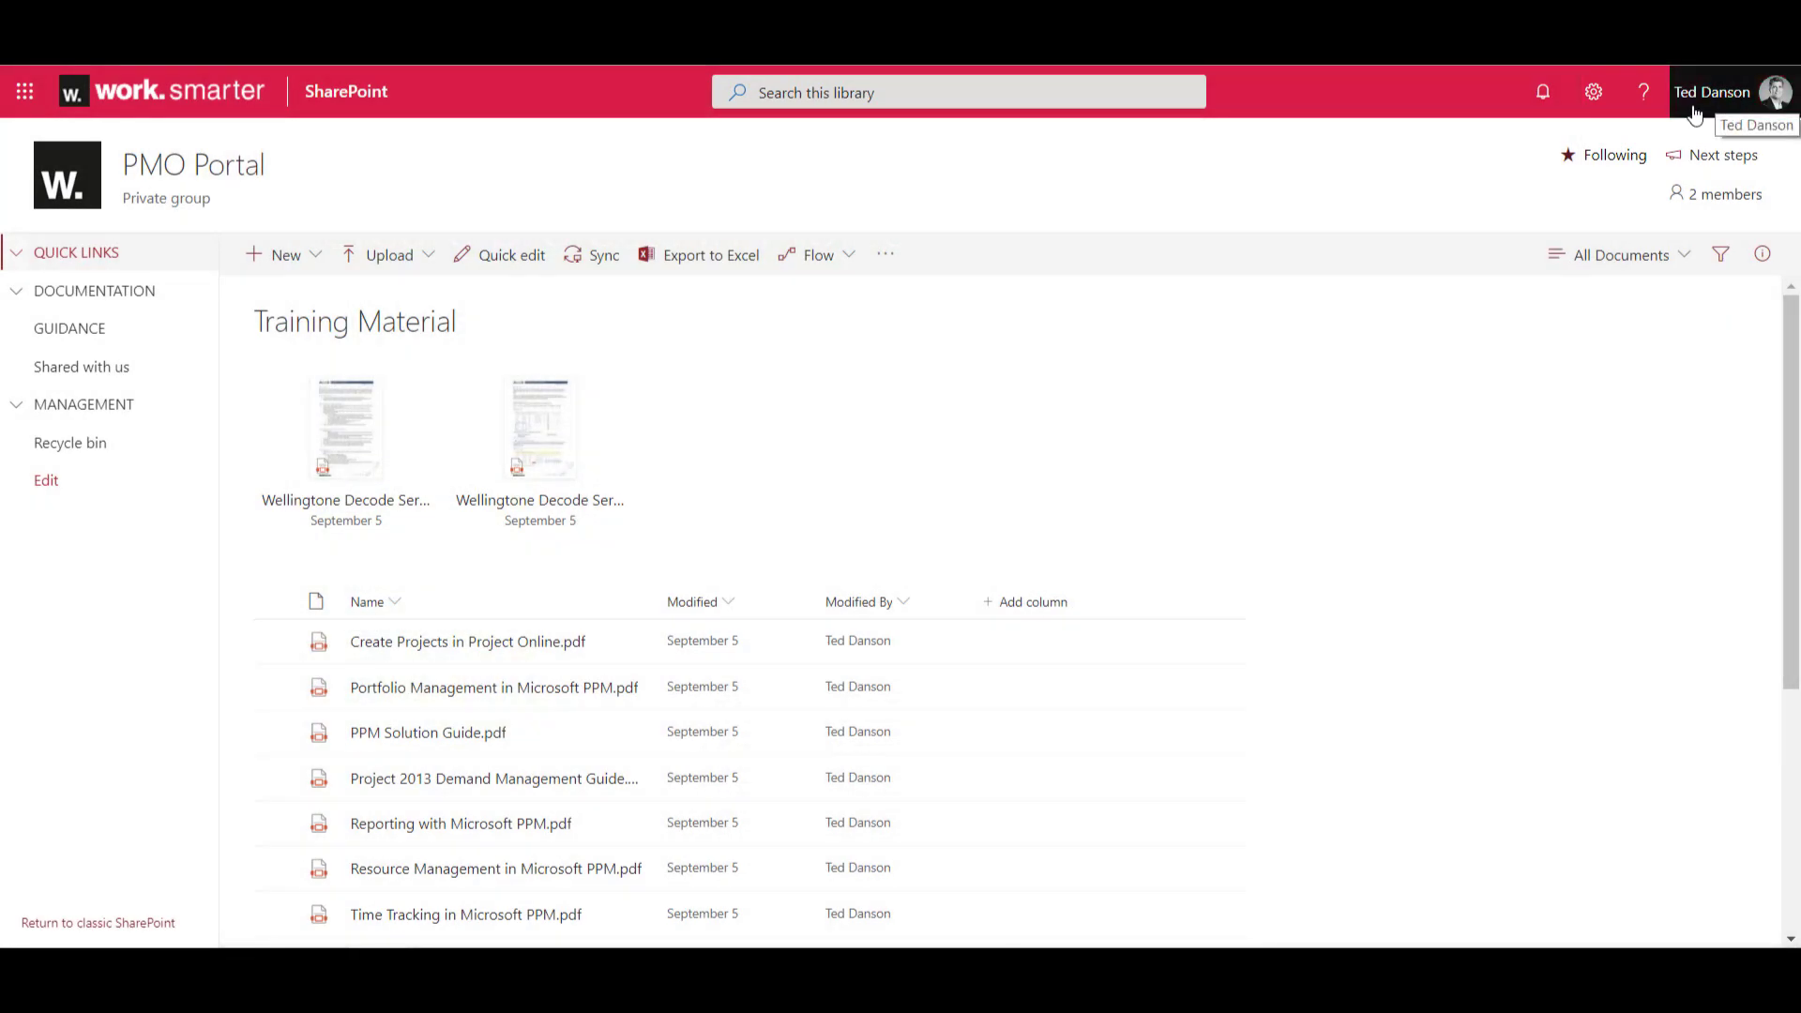
Go back to PMO Home via Quick Links and expand MANAGEMENT to list Lessons Learned, Benefits Tracker and Notebook.
{"action": "left_click", "coordinate": [86, 254]}
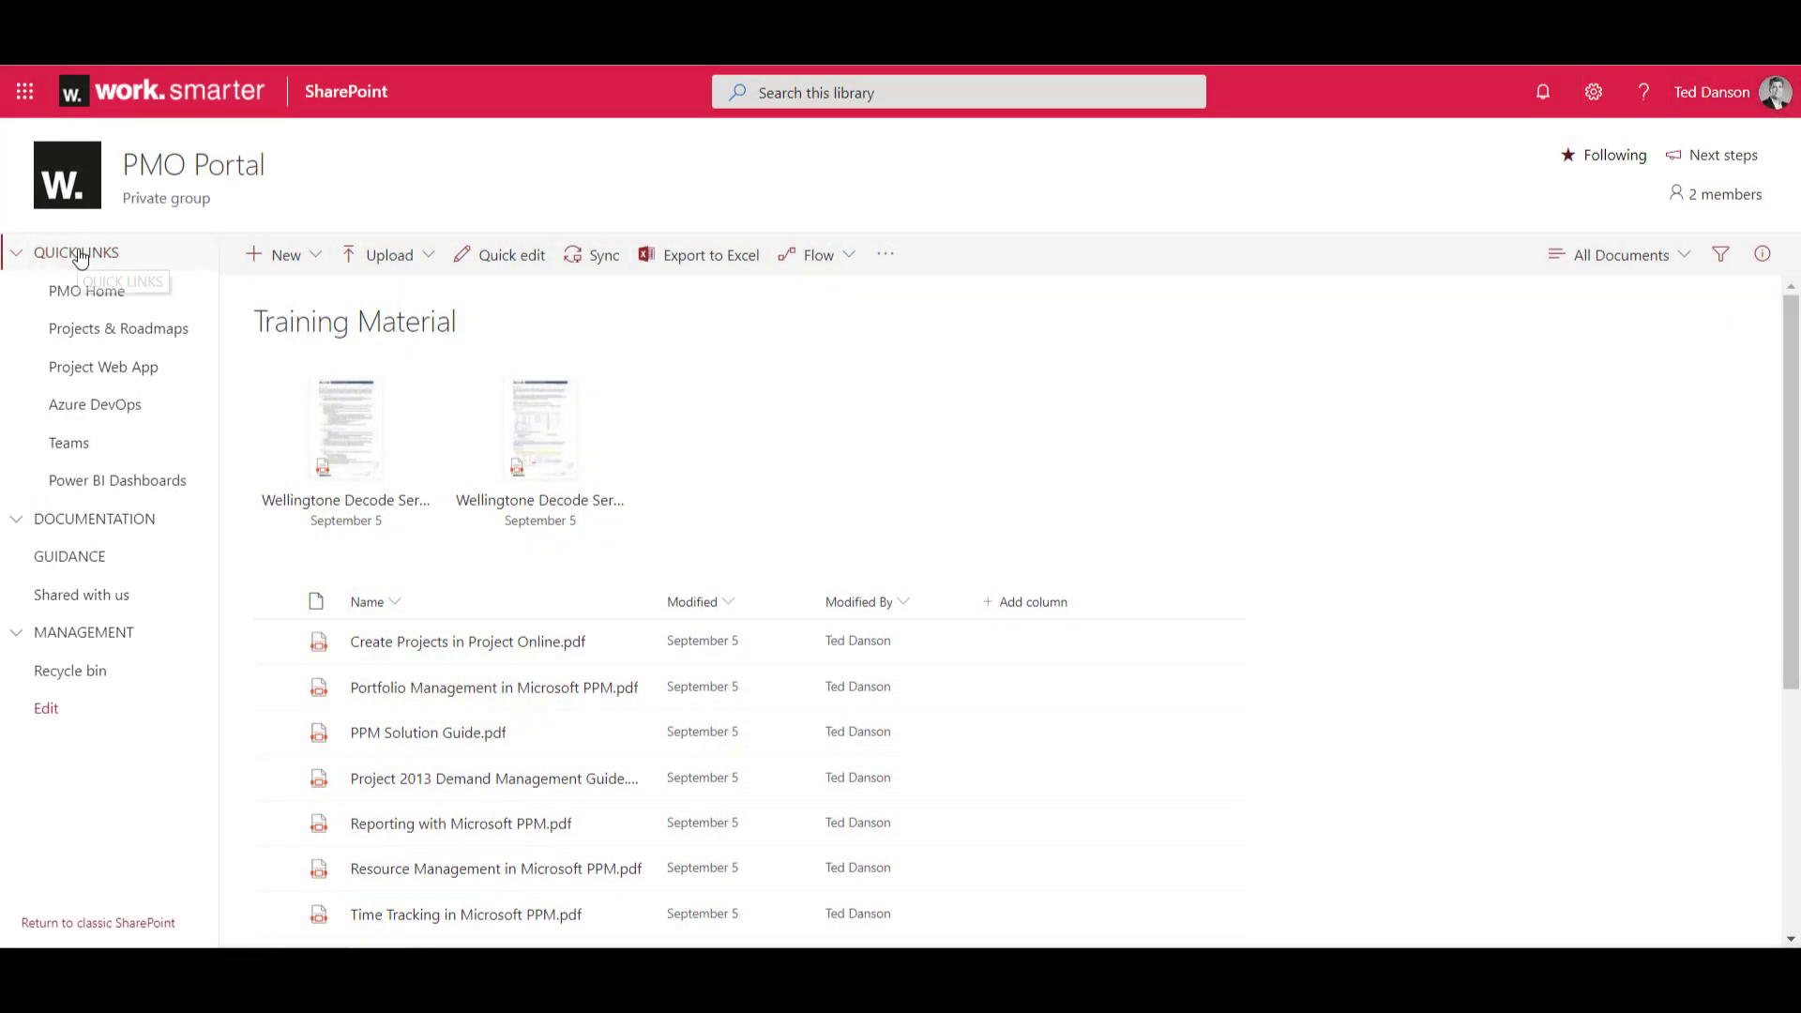
{"action": "left_click", "coordinate": [174, 300]}
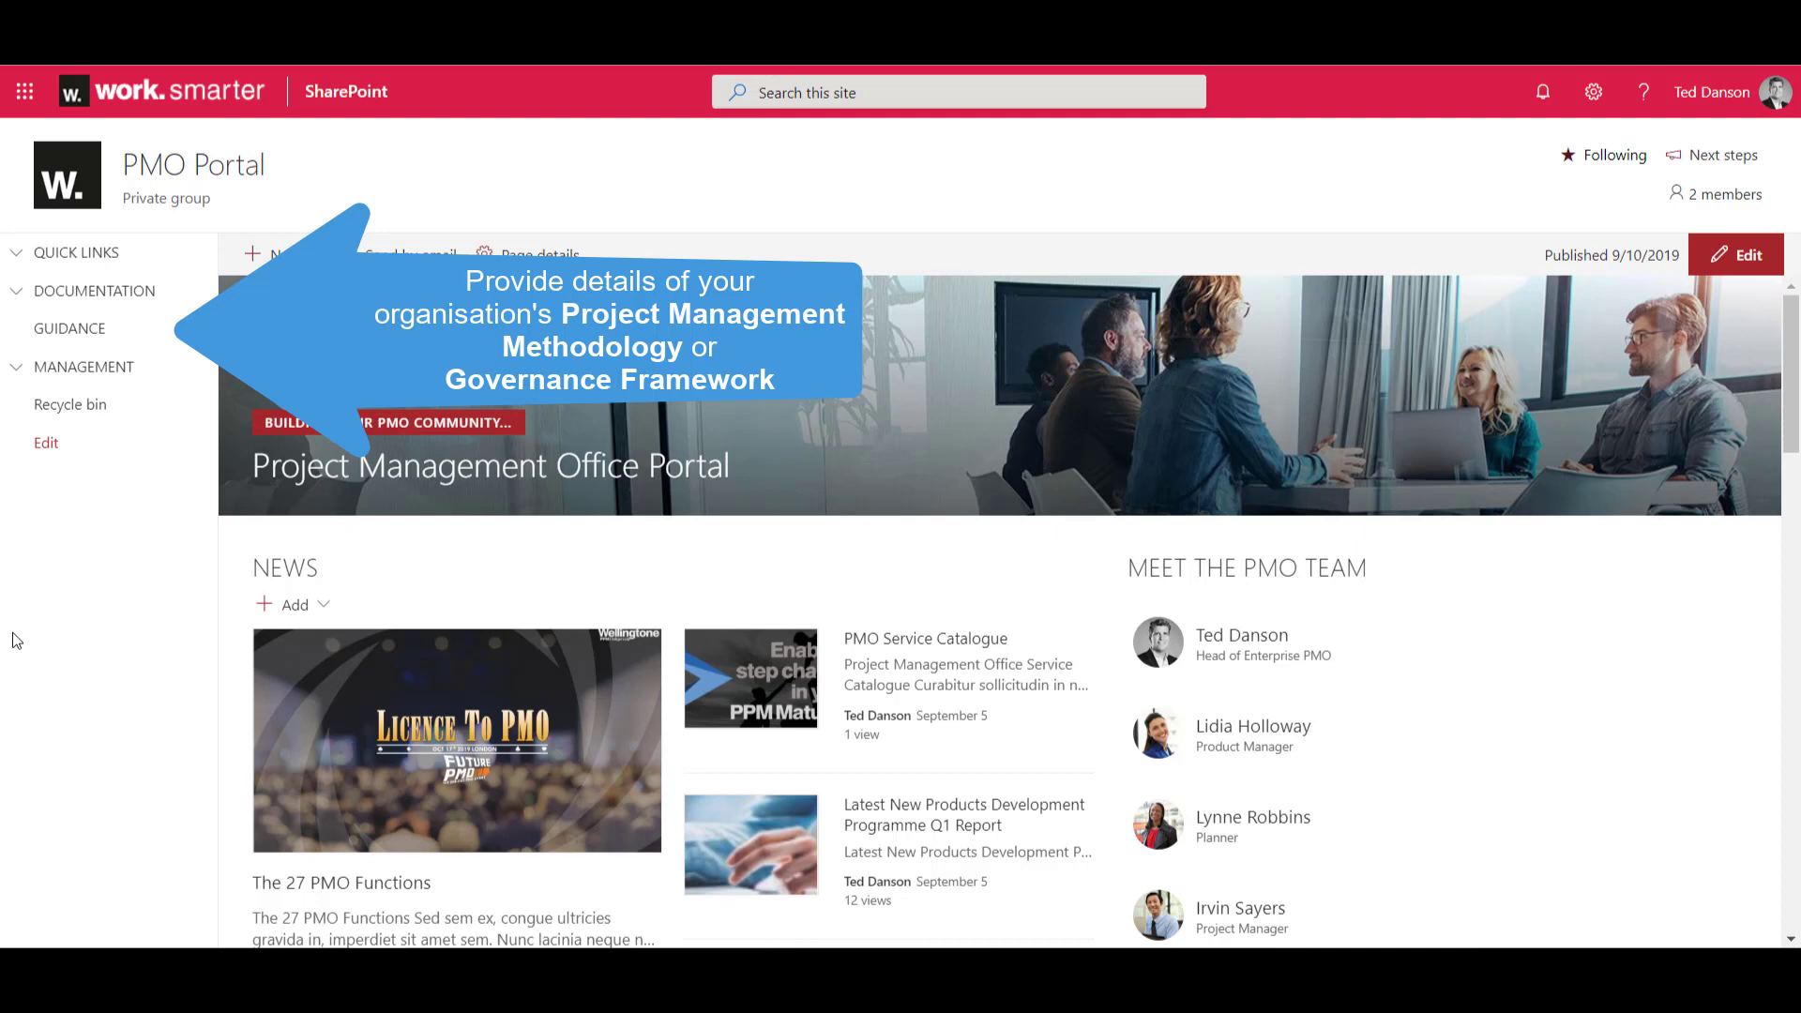
{"action": "left_click", "coordinate": [19, 371]}
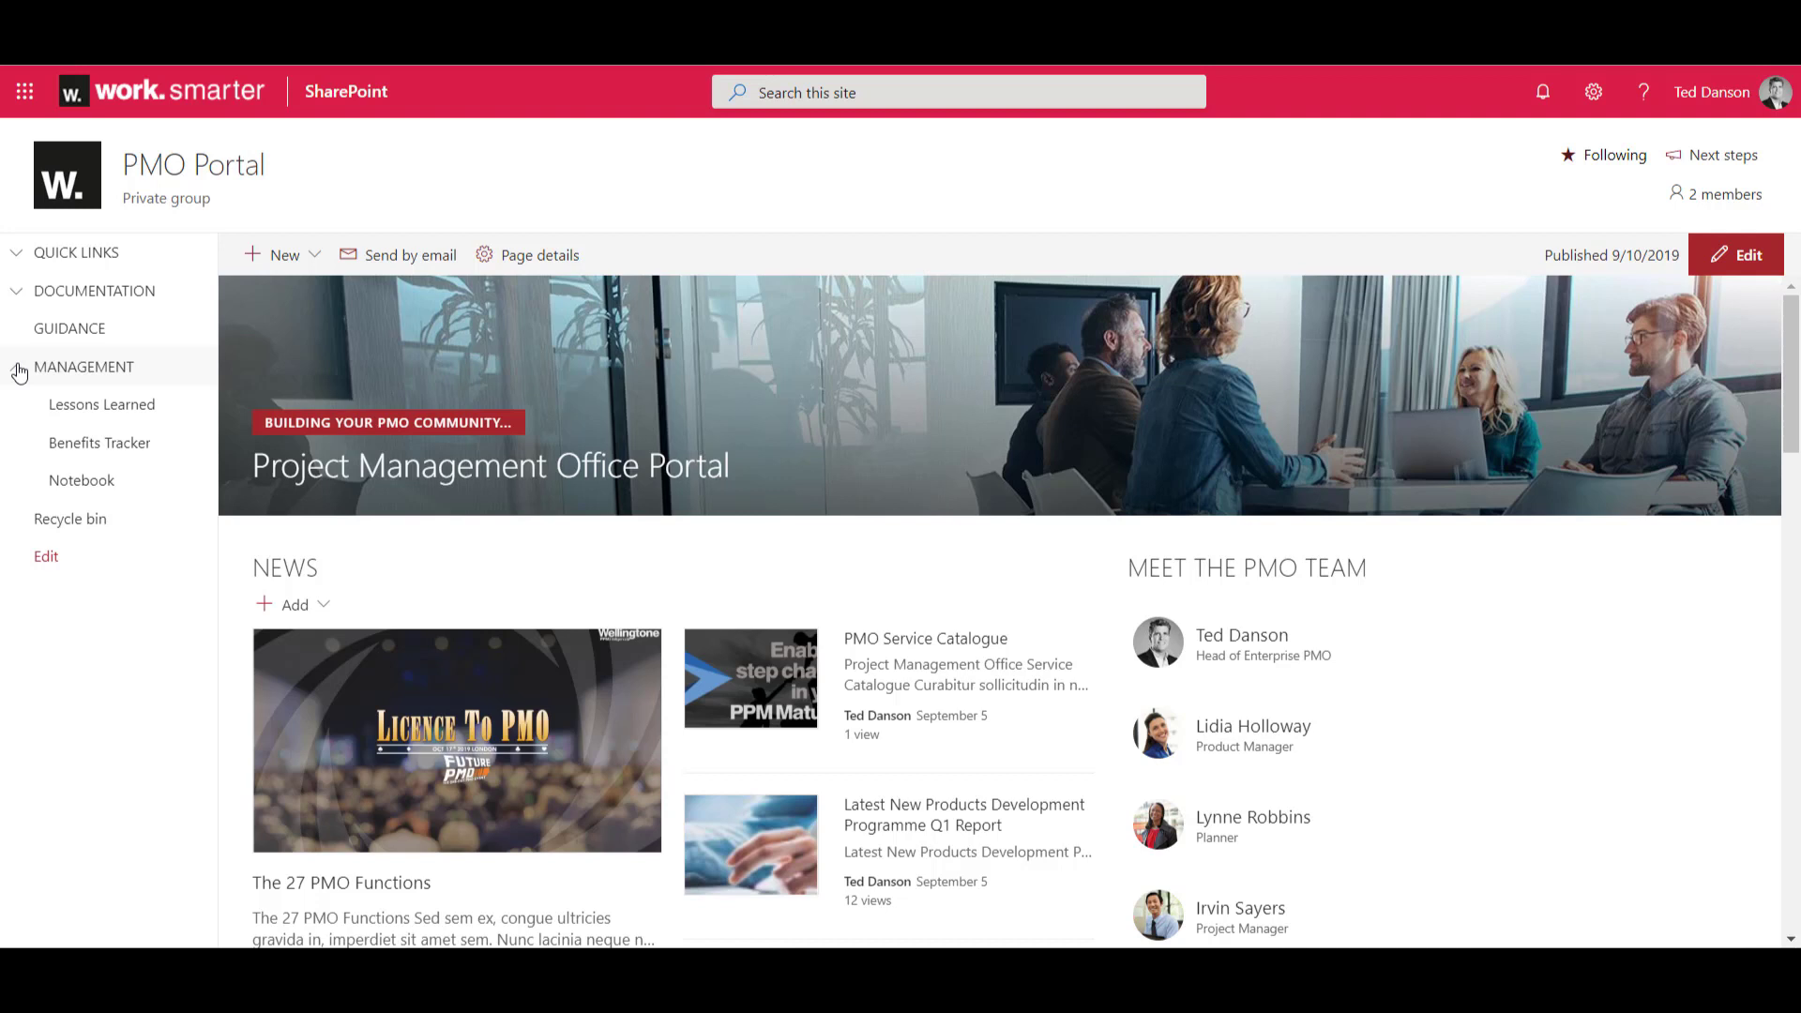
View the Benefits Tracker list with its Cost Reduction for Bay Plaza and Reputation and Compliance entries.
{"action": "left_click", "coordinate": [11, 455]}
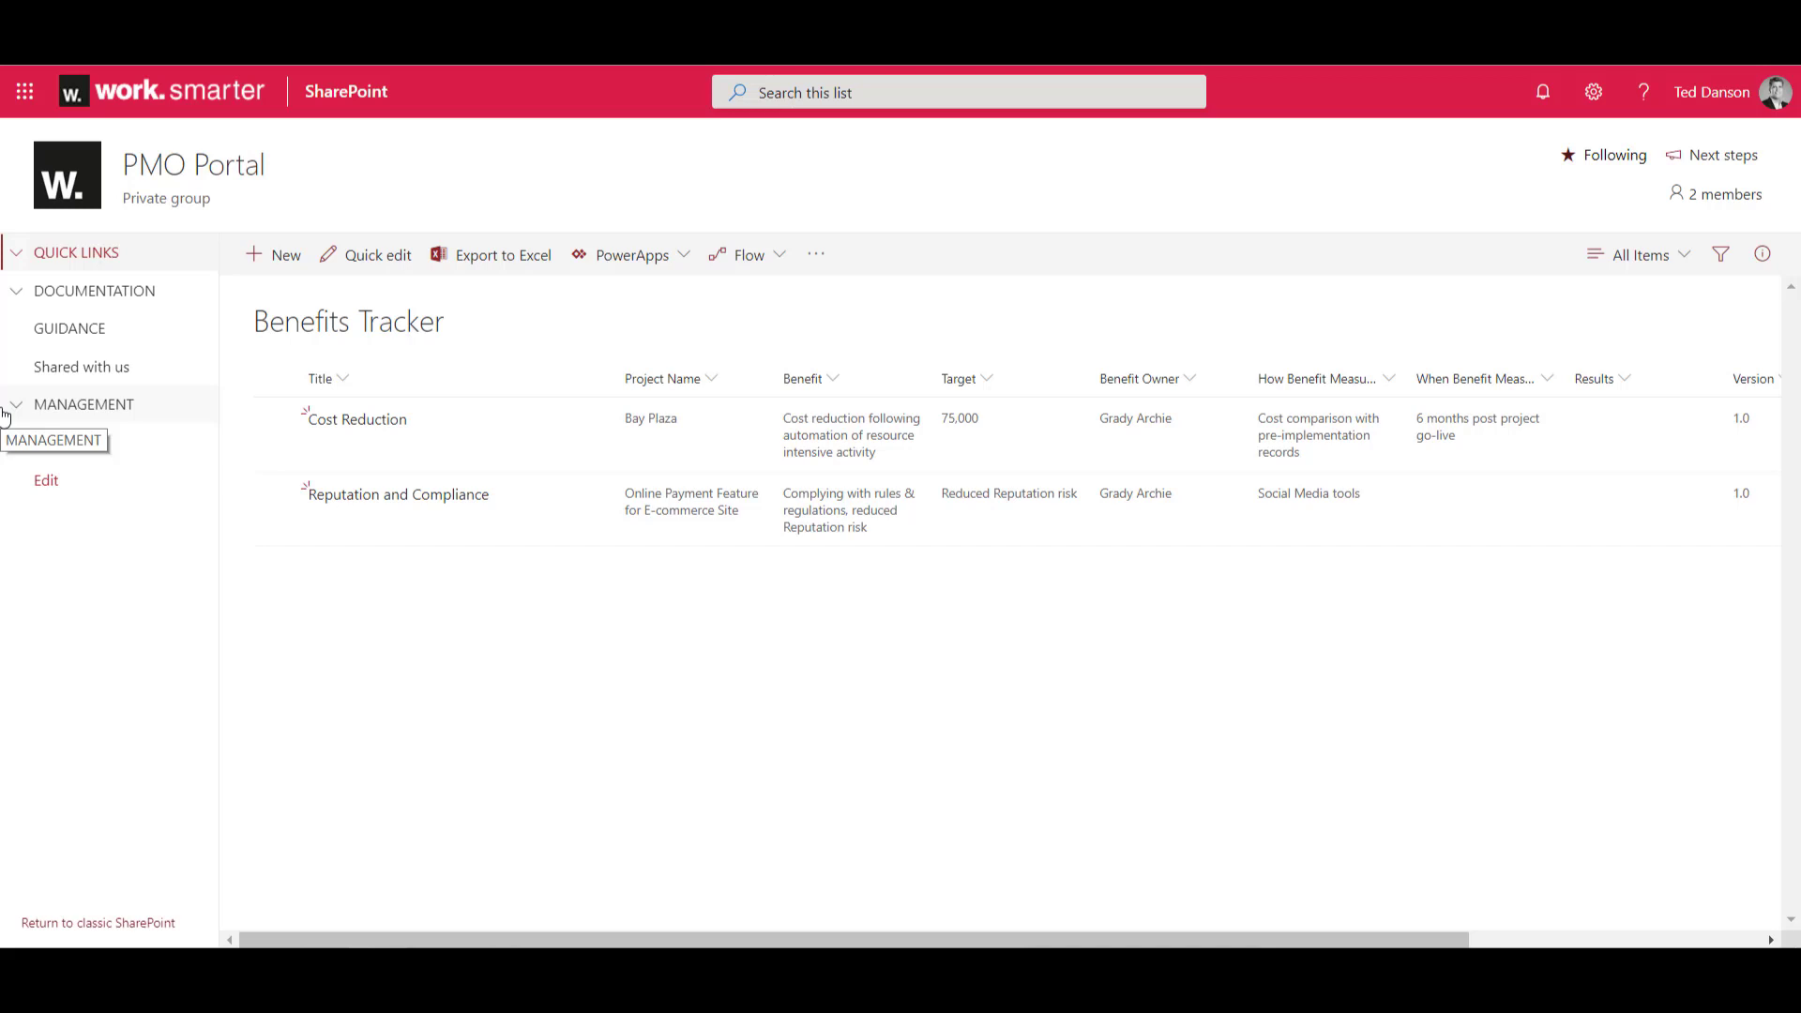
{"action": "left_click", "coordinate": [5, 414]}
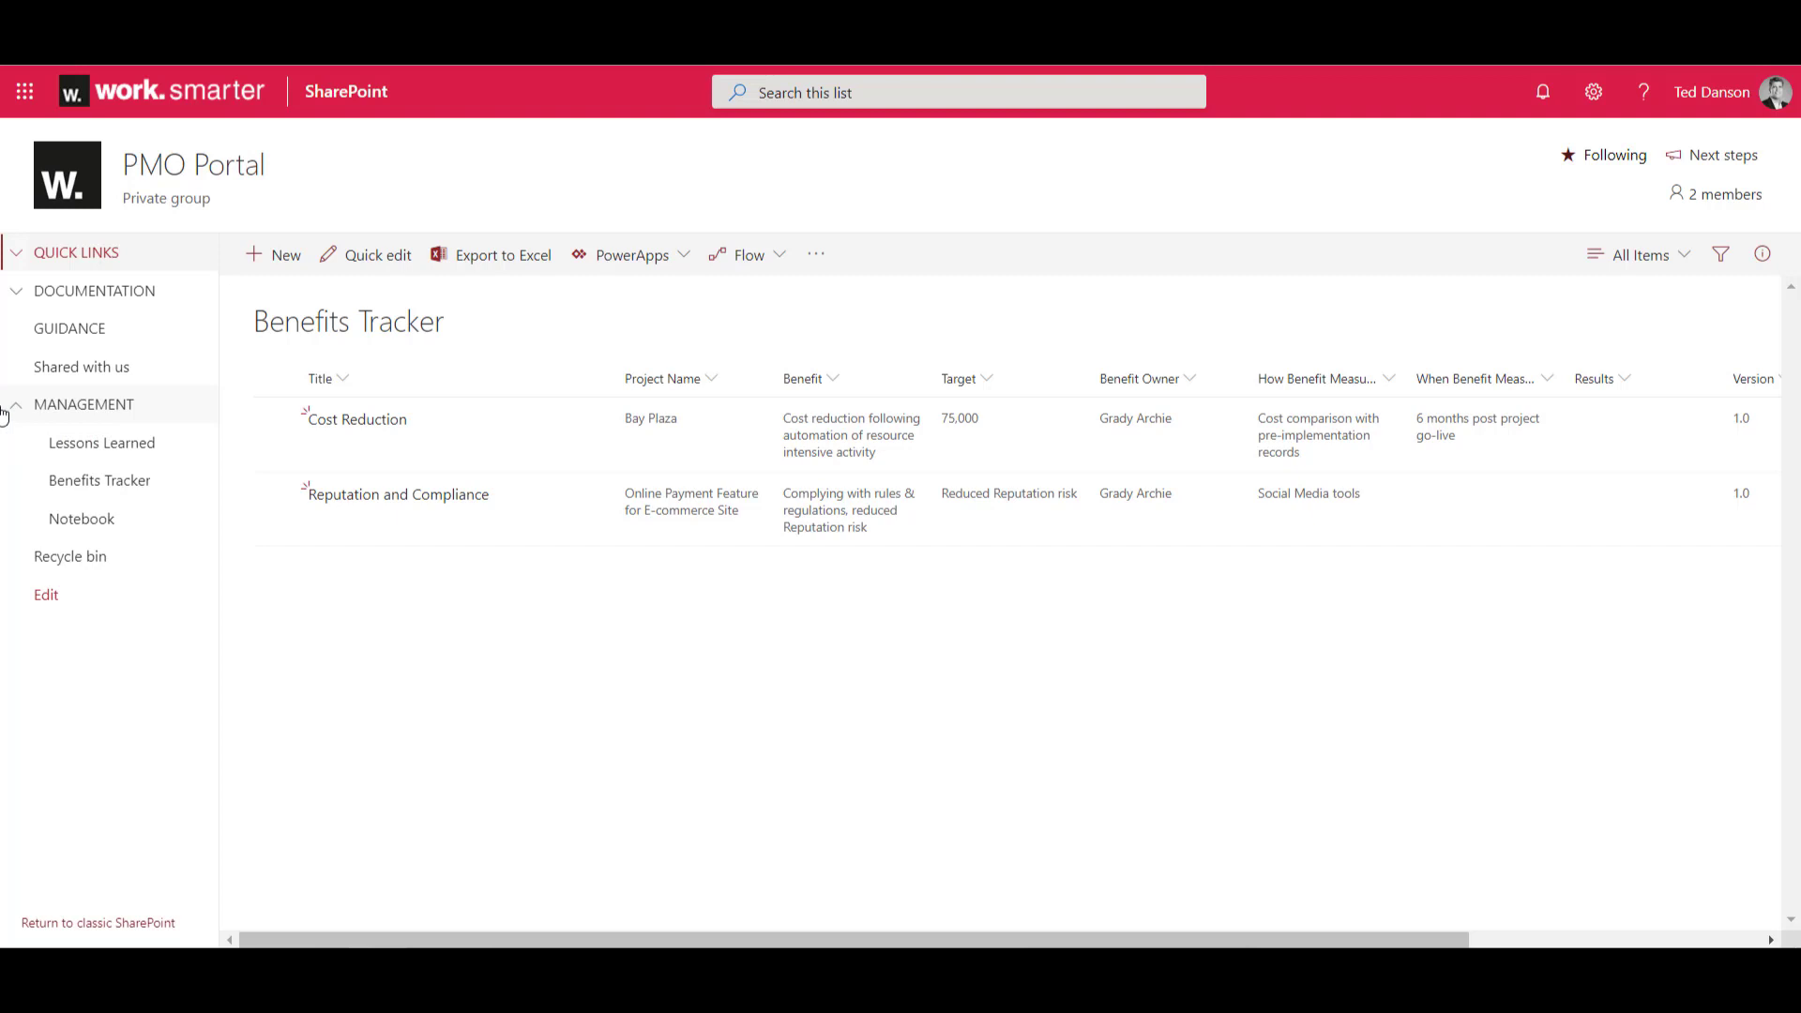
Open the Lessons Learned list and scroll sideways to see its rating, project and phase columns.
{"action": "left_click", "coordinate": [39, 453]}
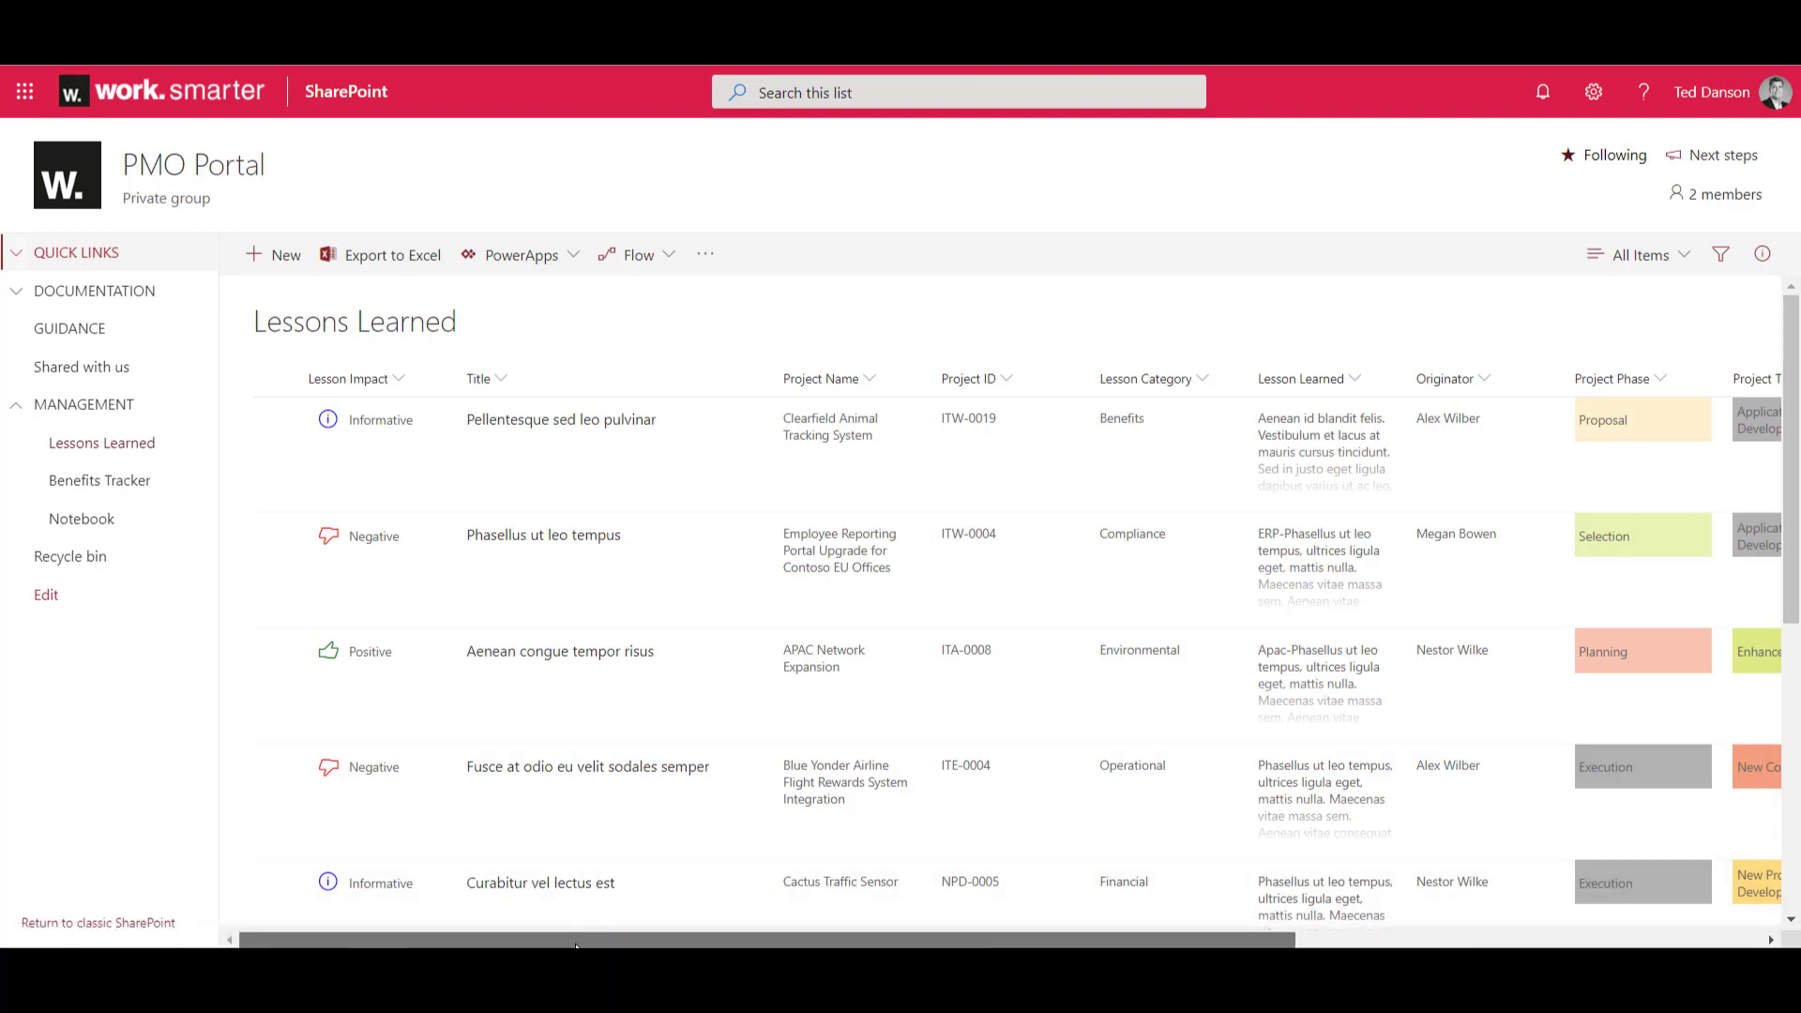
{"action": "left_click_drag", "start_coordinate": [575, 946], "coordinate": [527, 943]}
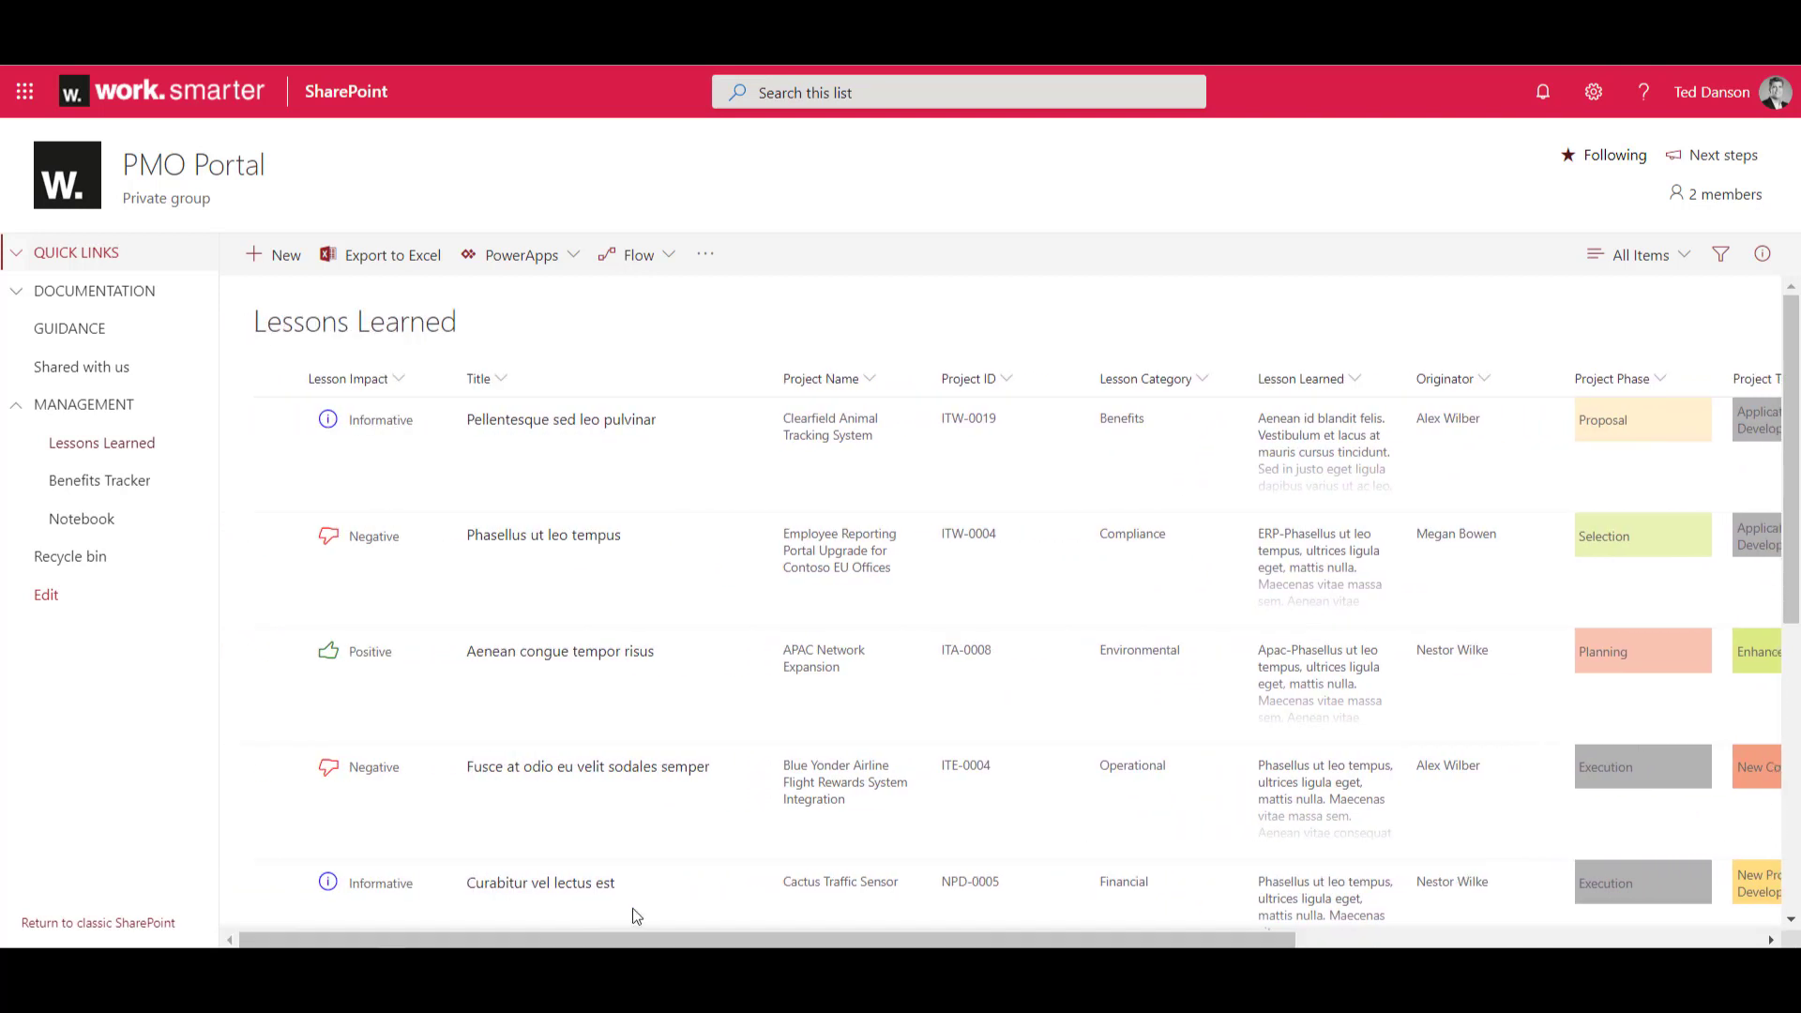
{"action": "left_click", "coordinate": [1650, 262]}
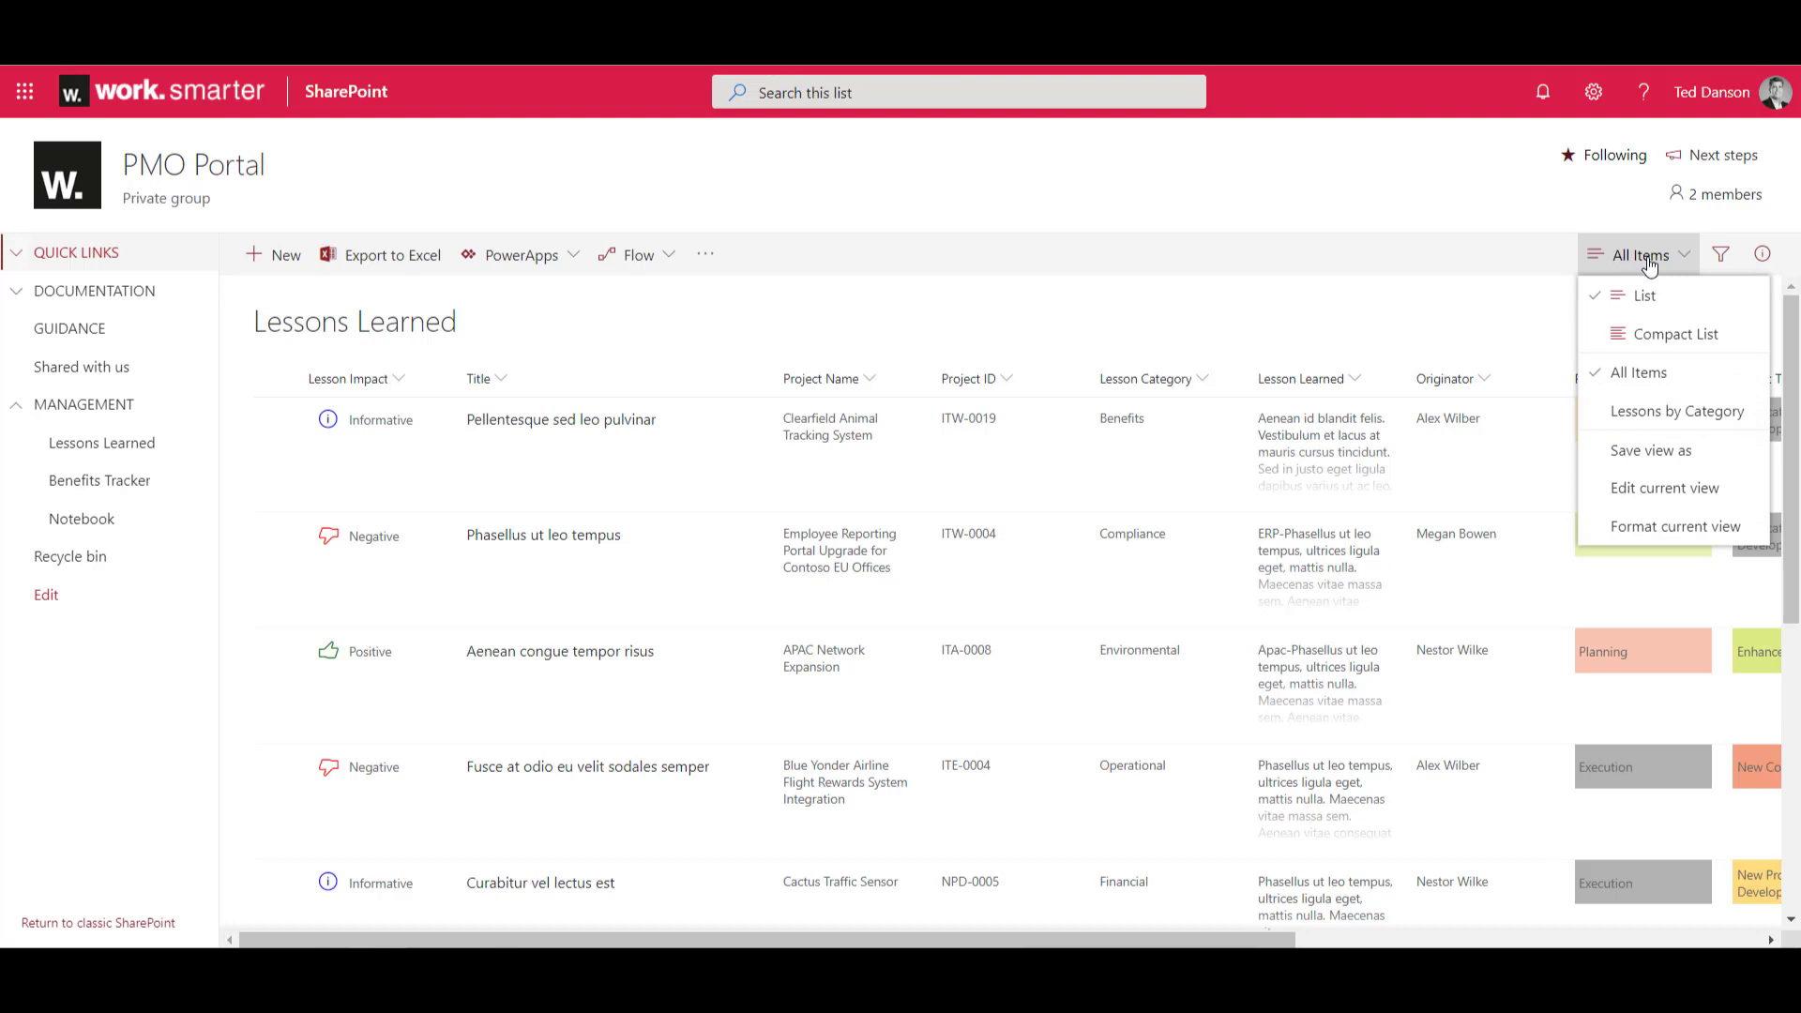
{"action": "left_click", "coordinate": [1677, 413]}
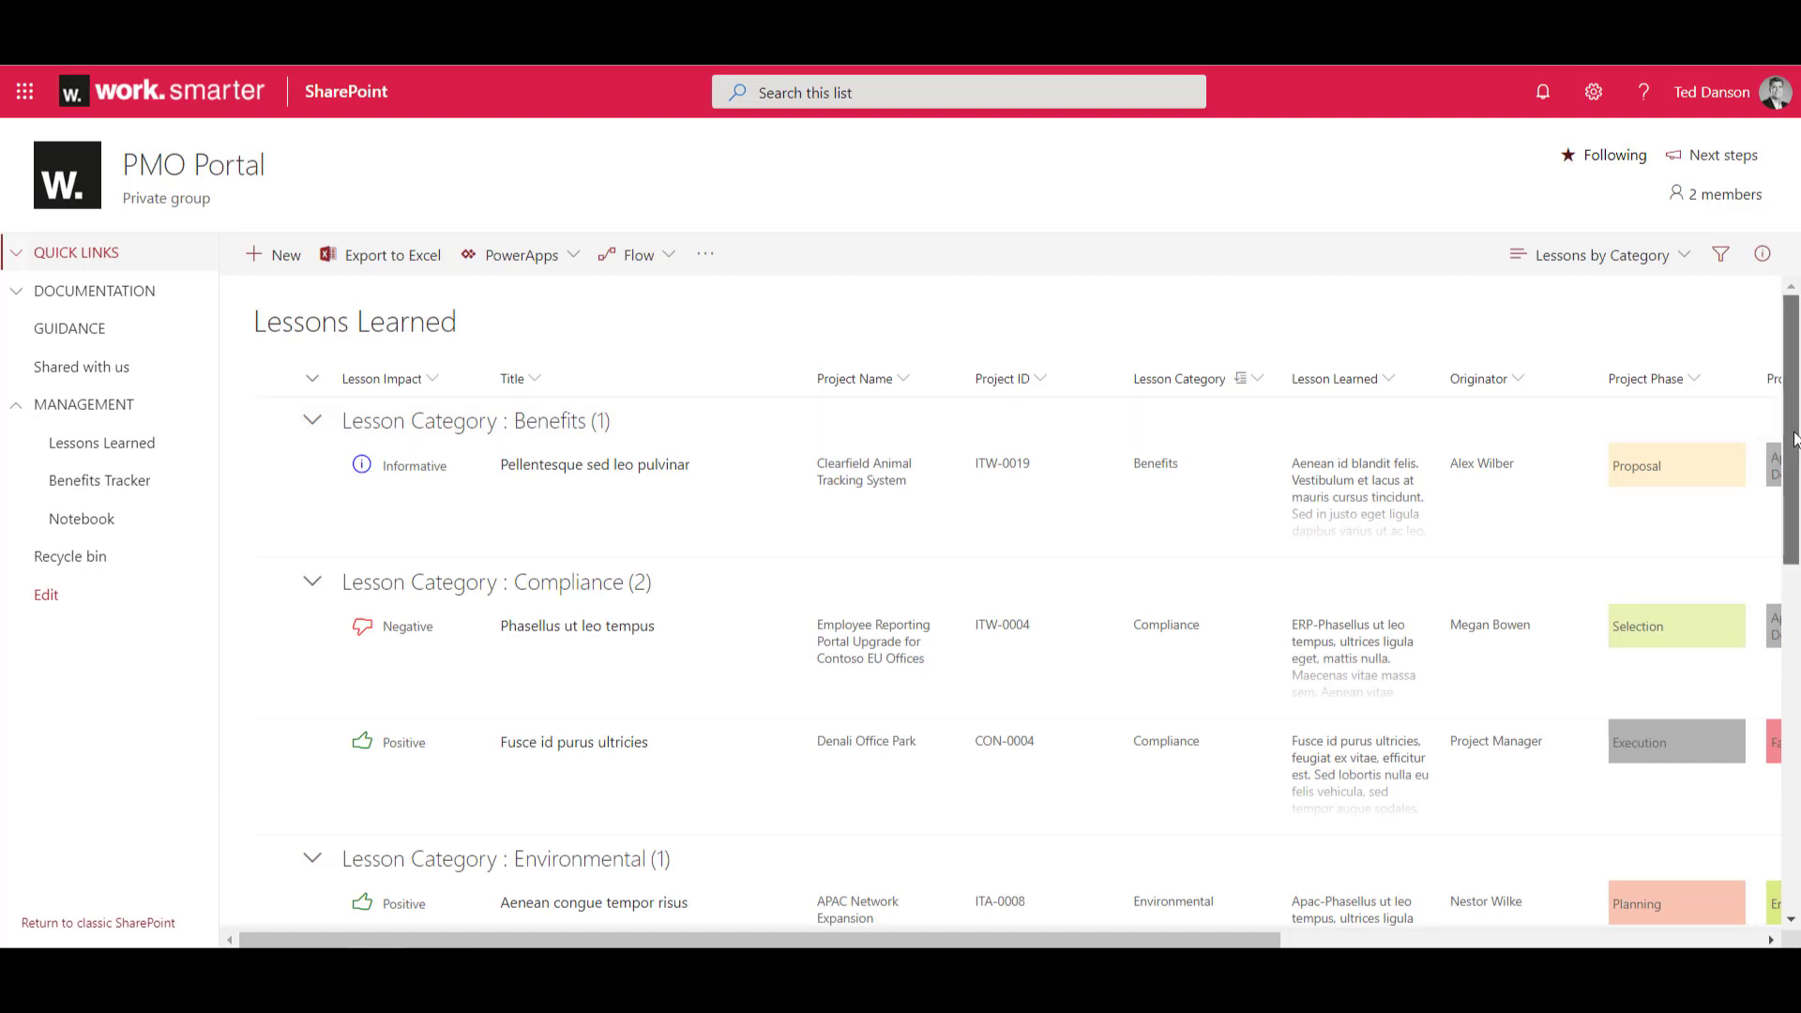
{"action": "mouse_move", "coordinate": [1794, 439]}
{"action": "left_mouse_down"}
{"action": "mouse_move", "coordinate": [1799, 683]}
{"action": "mouse_move", "coordinate": [1798, 405]}
{"action": "left_mouse_up"}
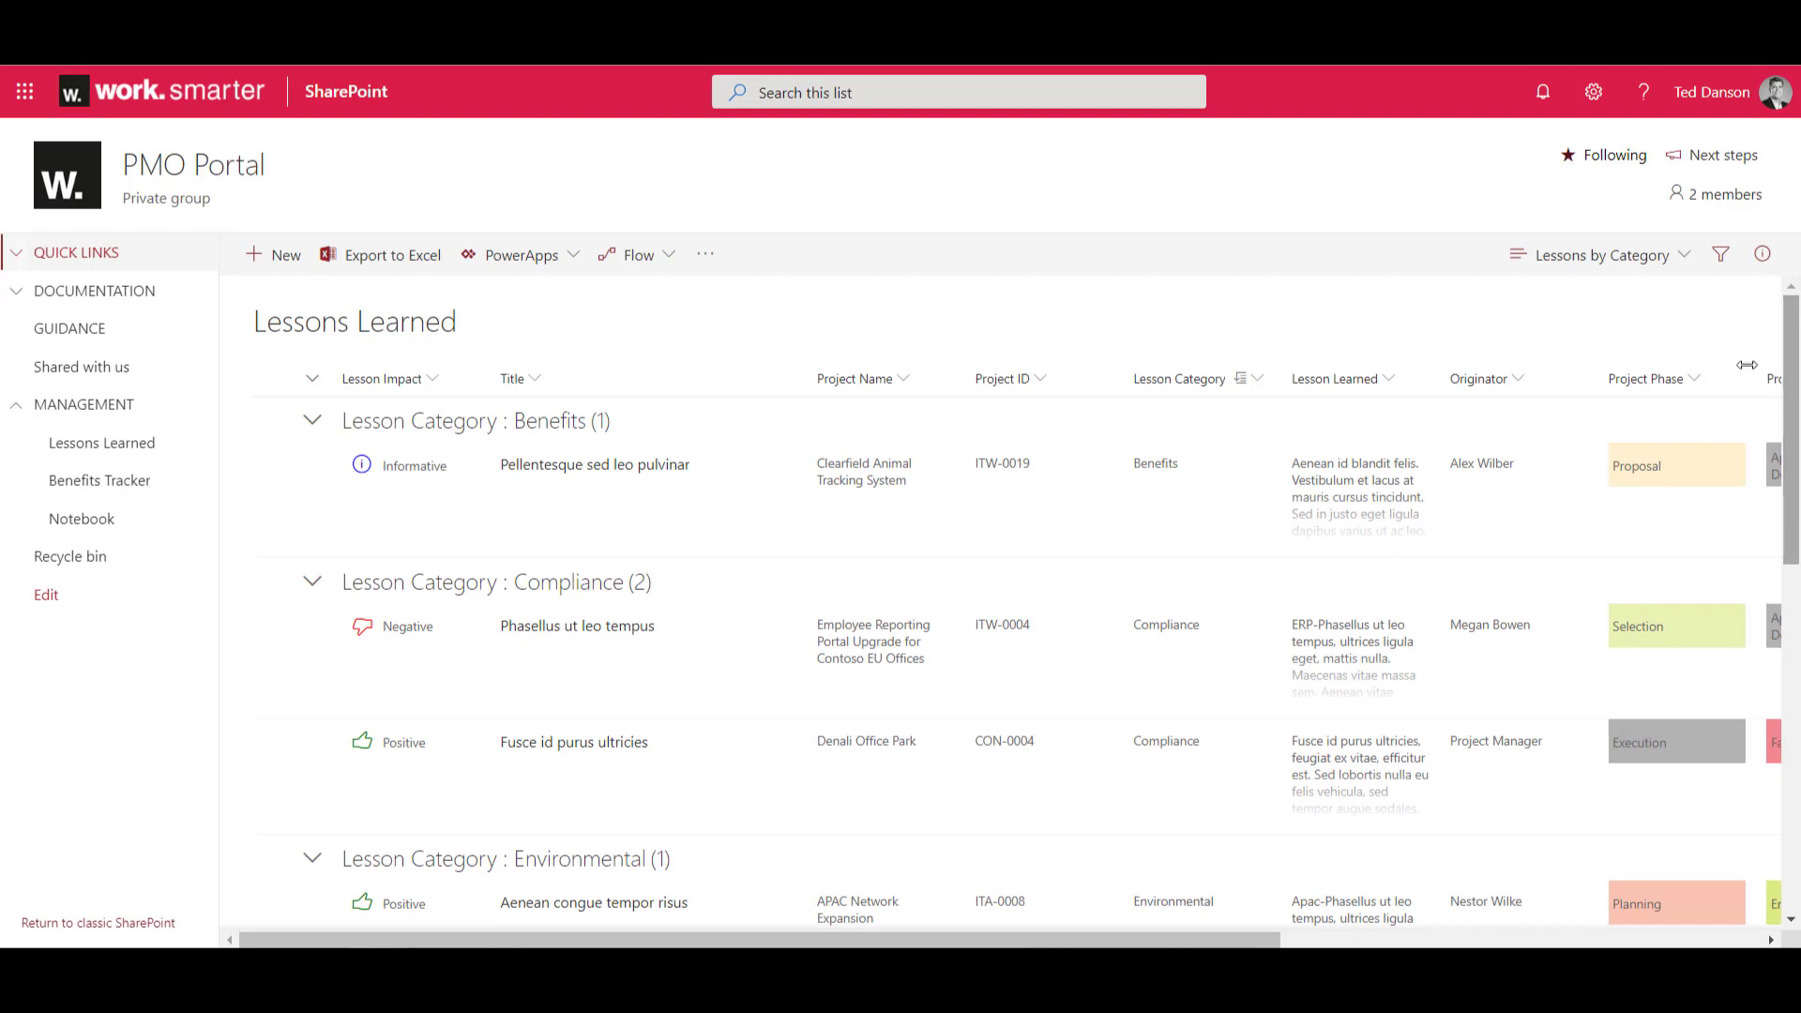
{"action": "left_click", "coordinate": [1585, 257]}
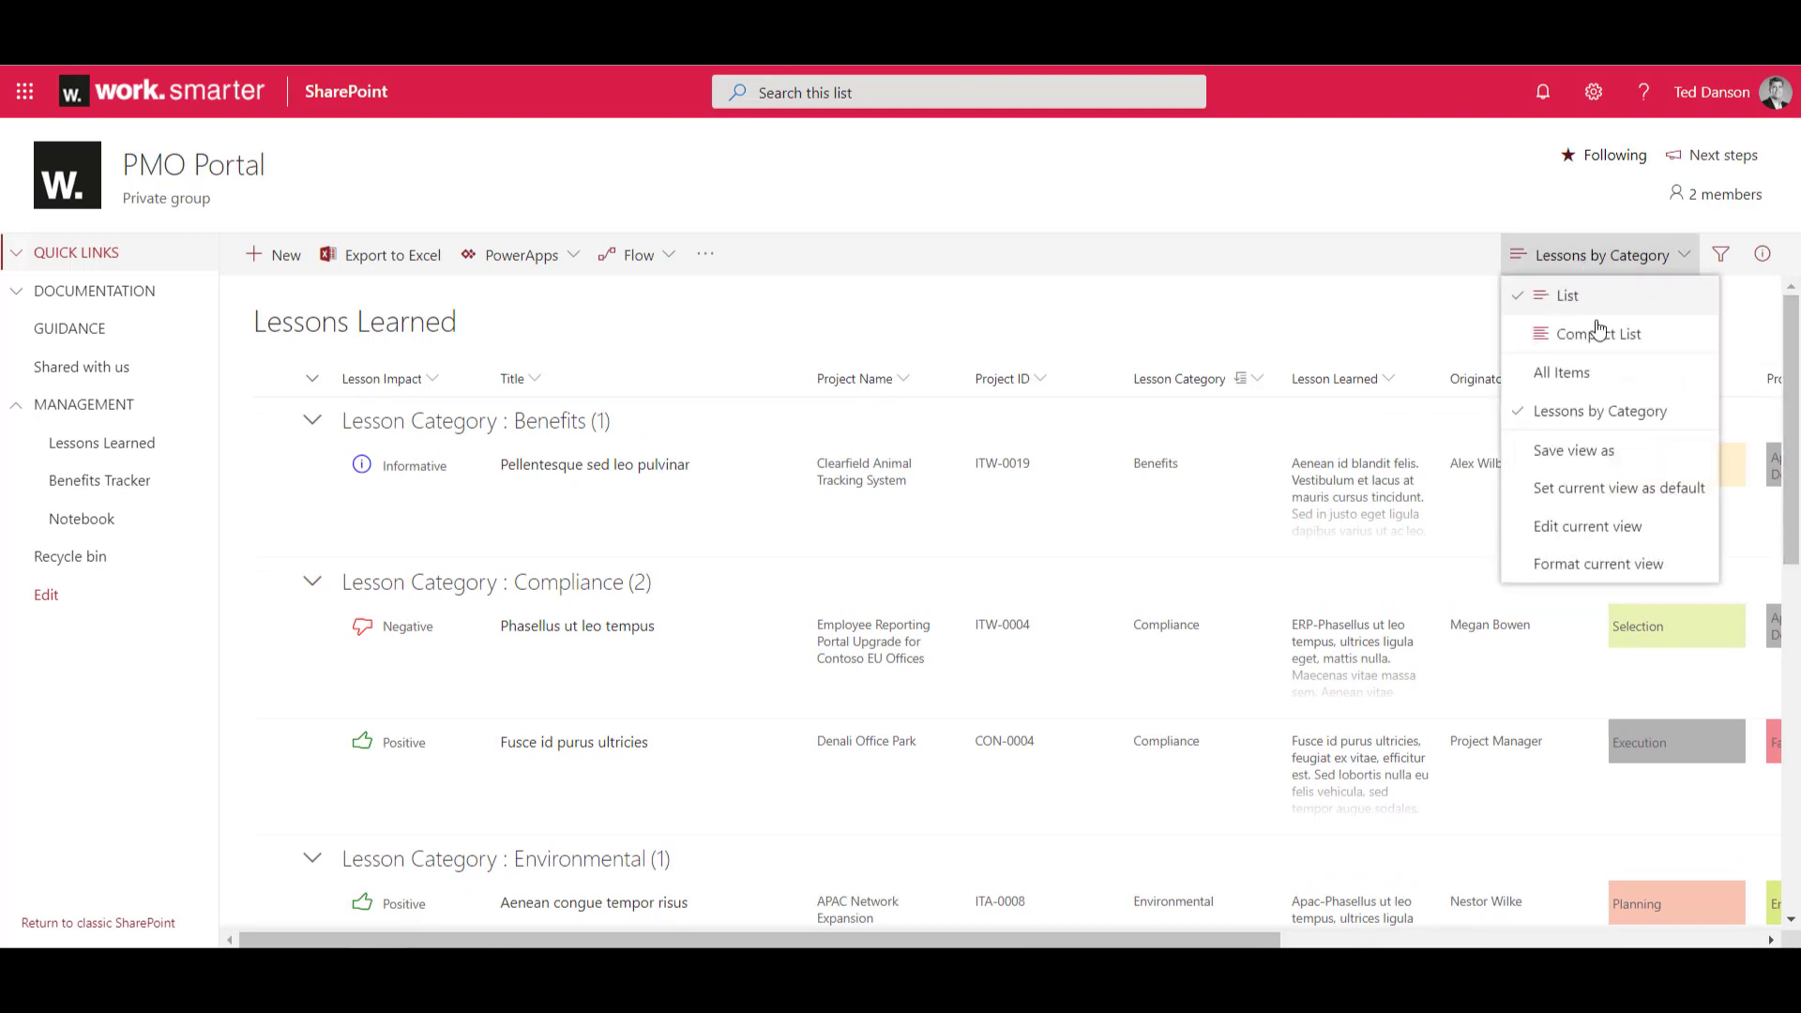
{"action": "left_click", "coordinate": [1612, 378]}
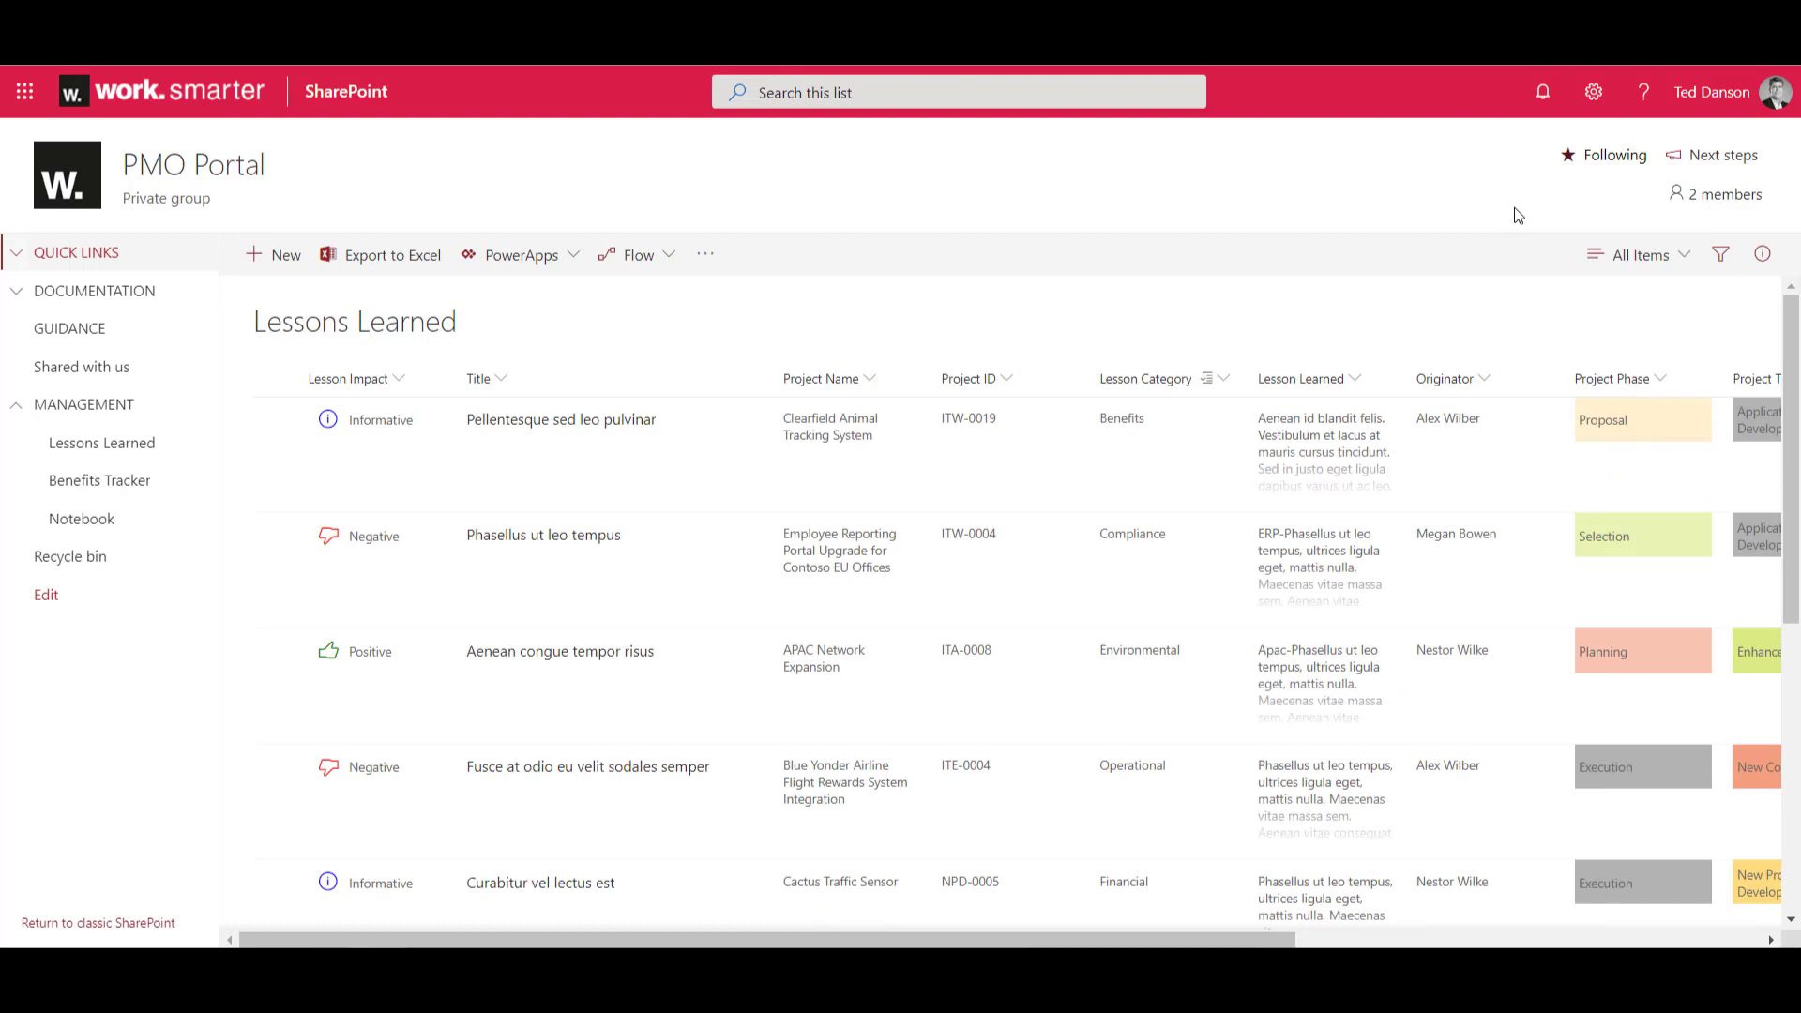
Create a new lesson for project Geothermal Sensor for Aerial Surveillance, auto-filling Project ID NPD-0004.
{"action": "left_click", "coordinate": [269, 271]}
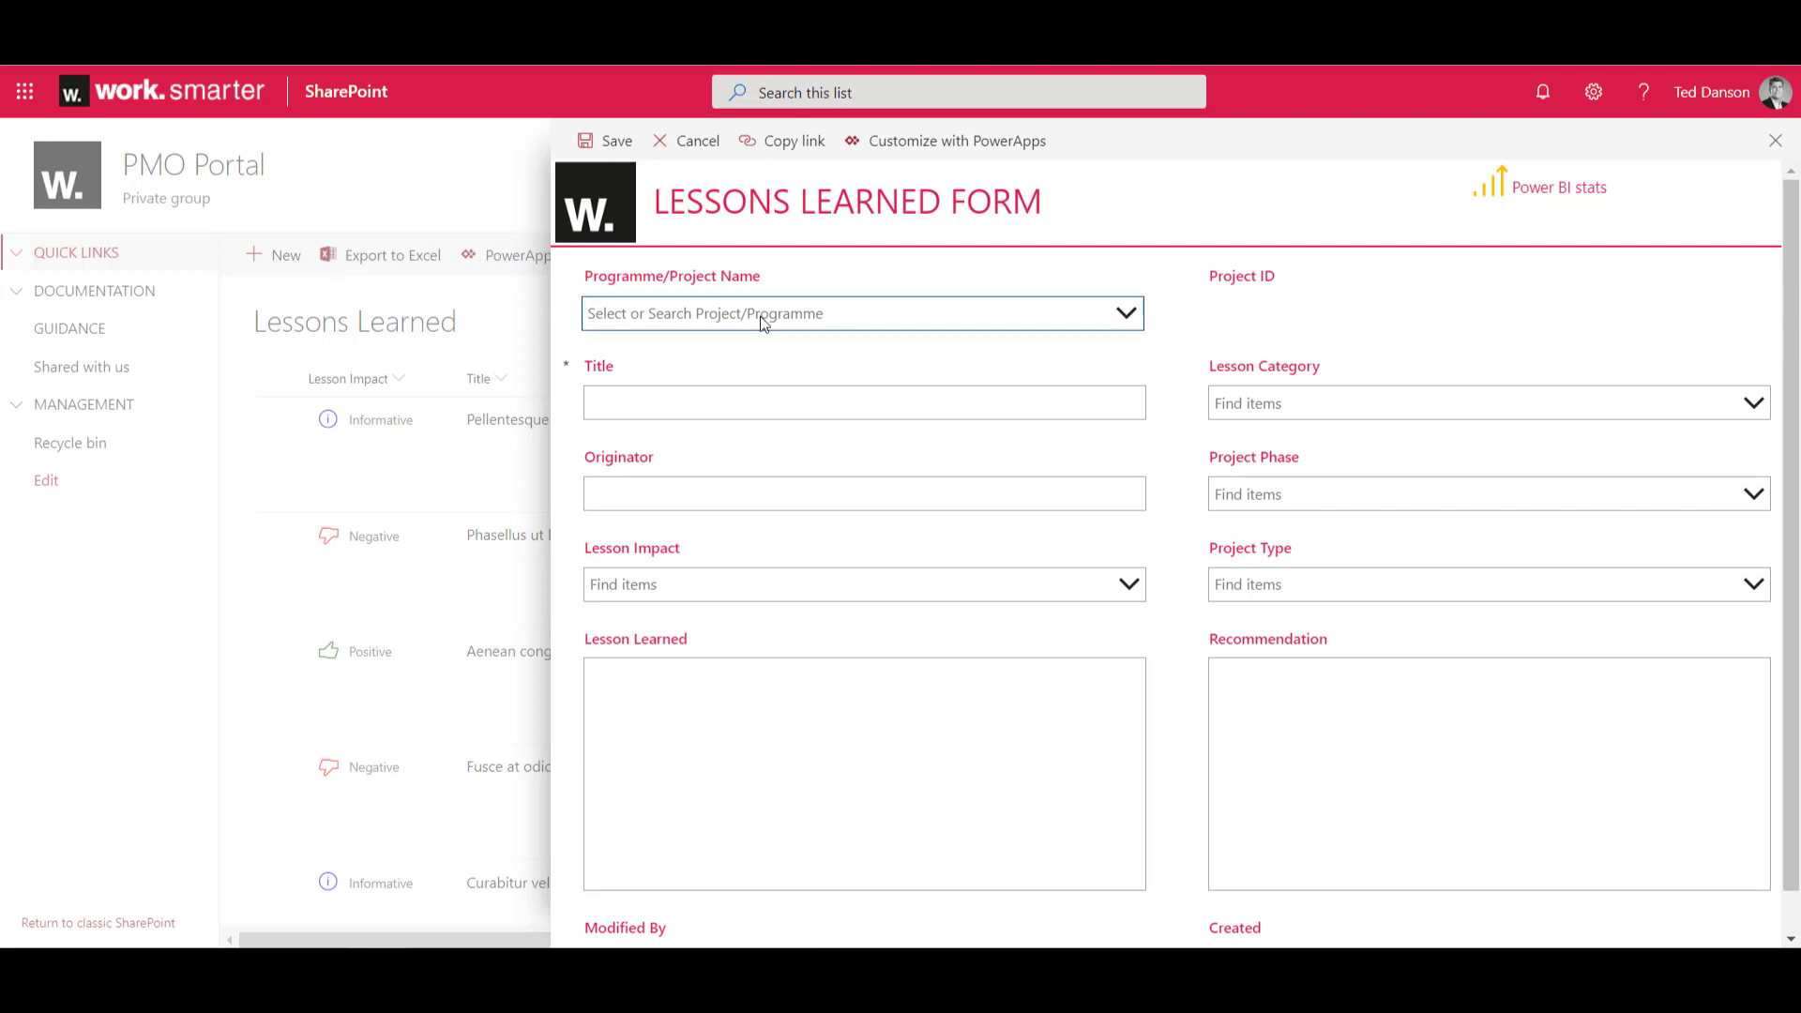
{"action": "left_click", "coordinate": [1124, 315]}
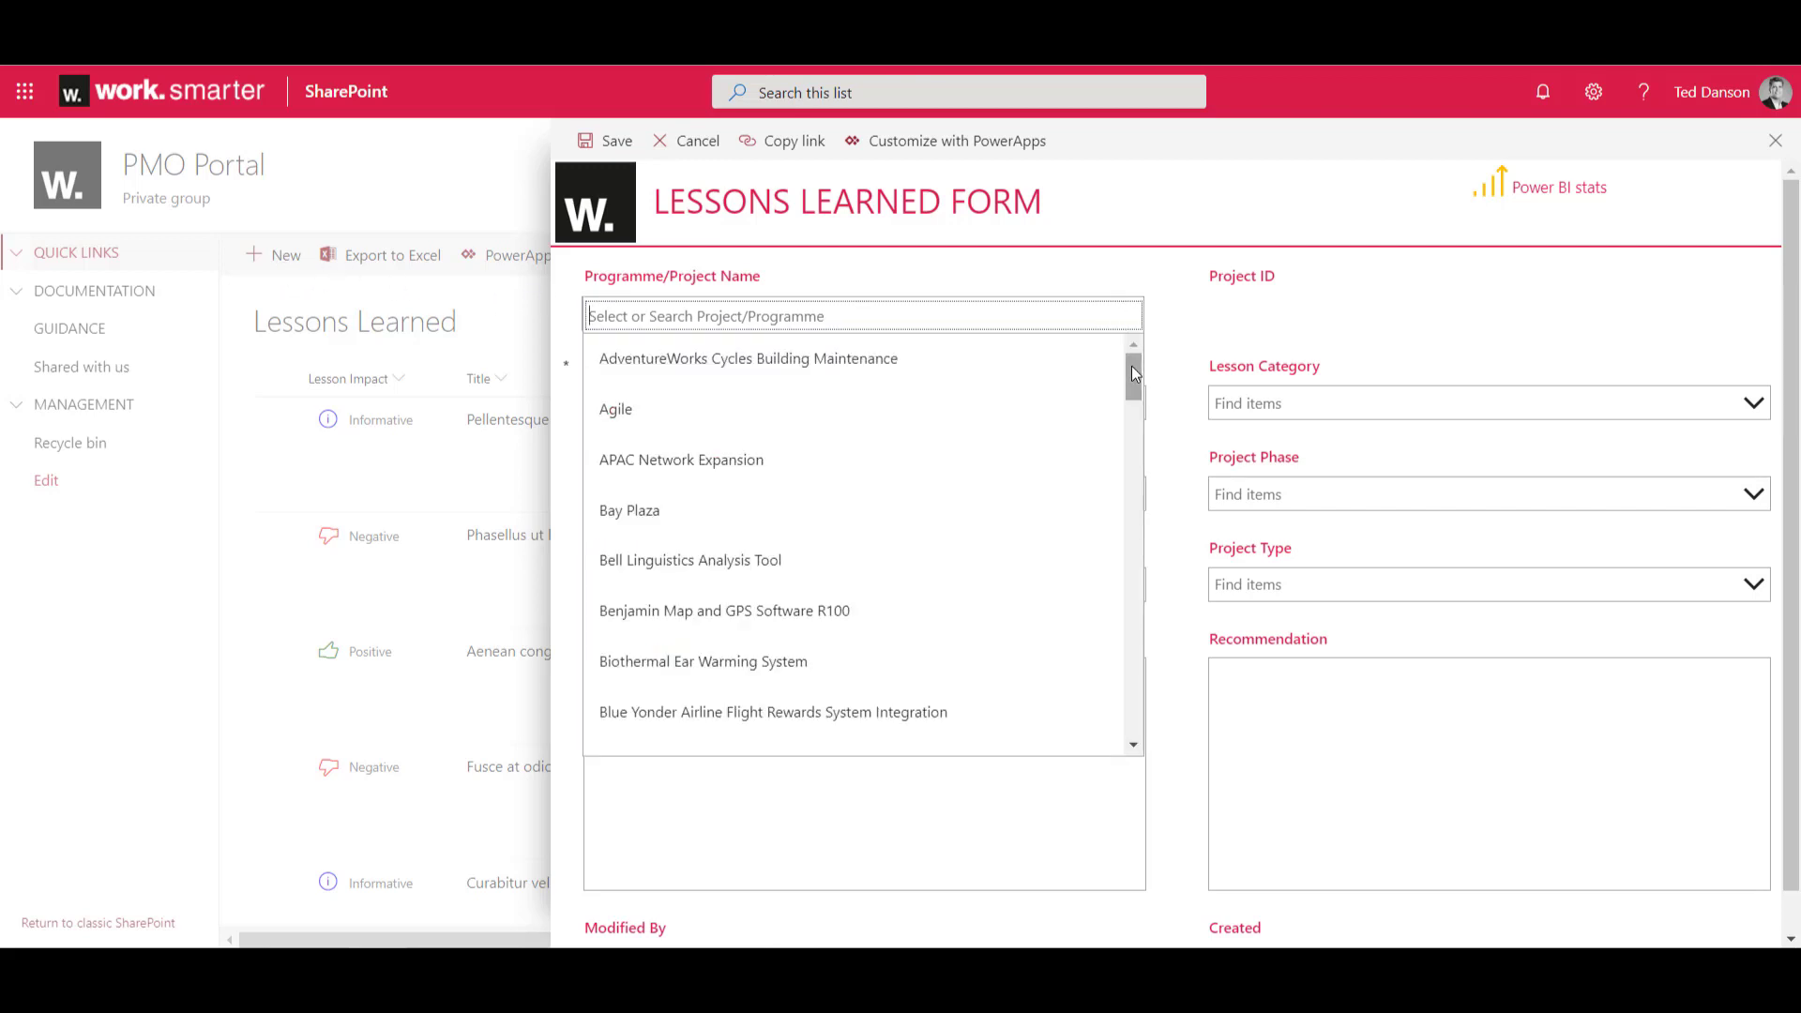
{"action": "left_click_drag", "start_coordinate": [1131, 366], "coordinate": [1157, 520]}
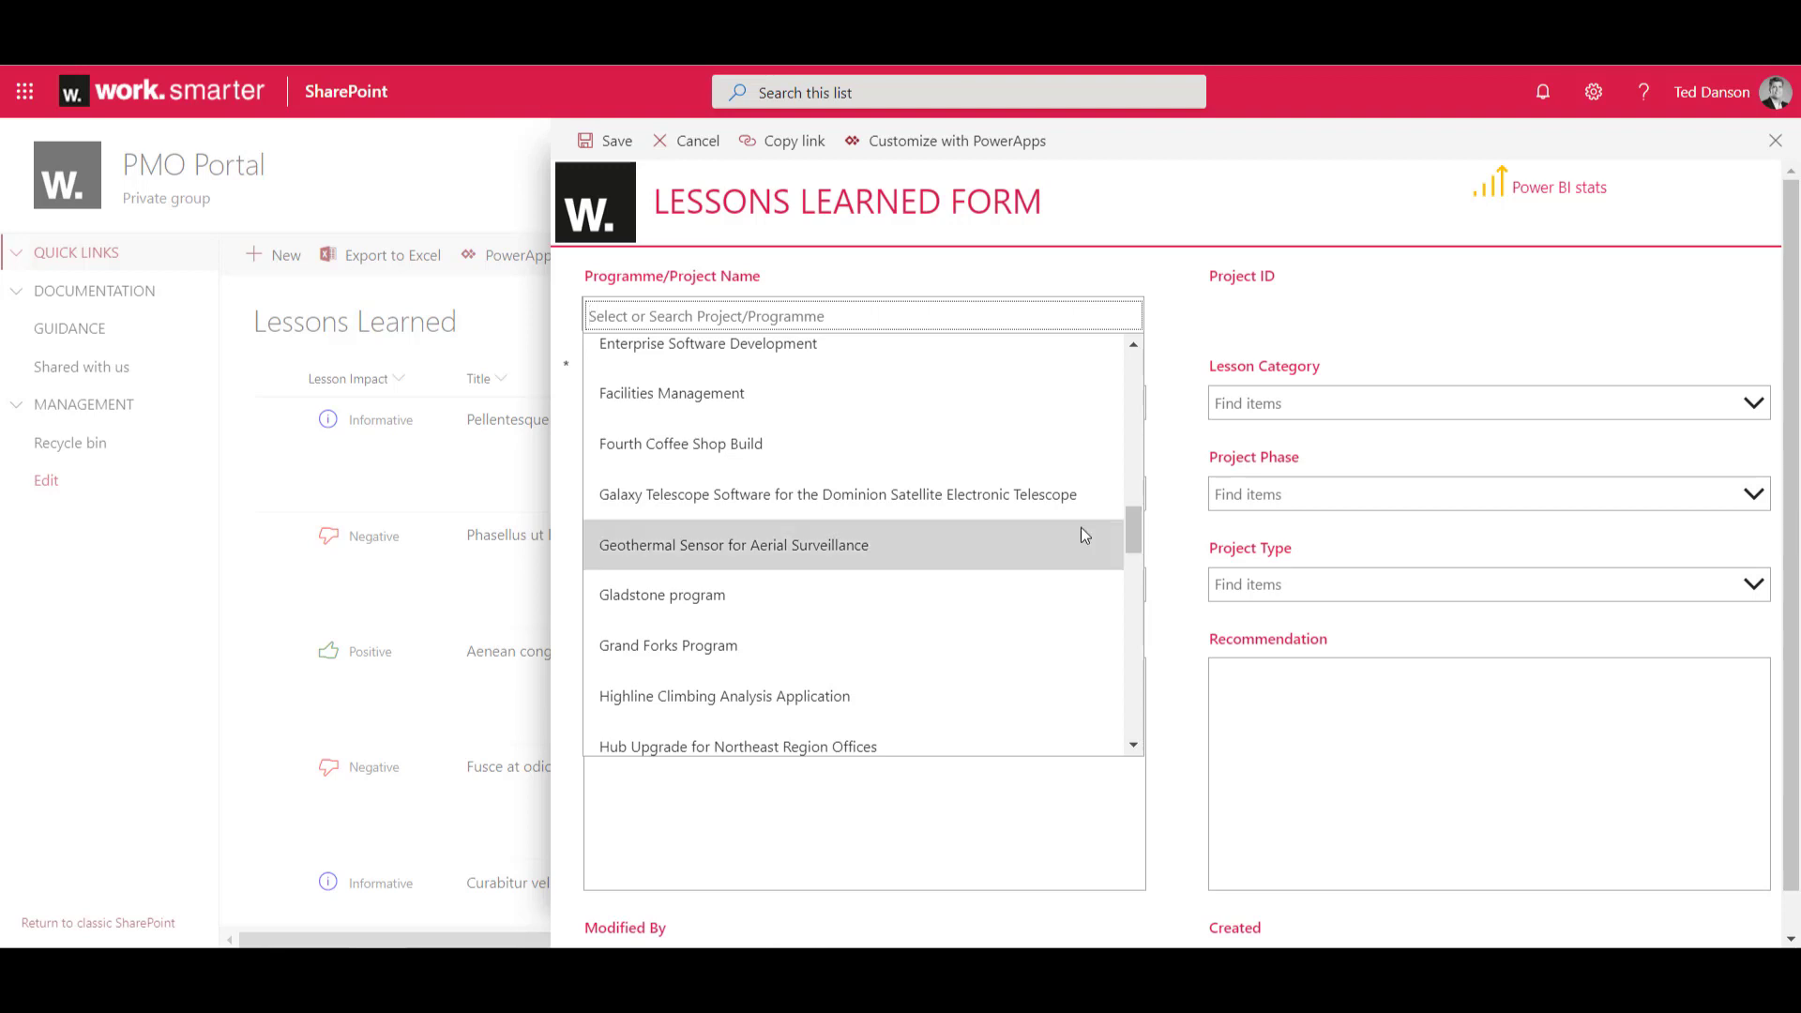
{"action": "left_click", "coordinate": [935, 557]}
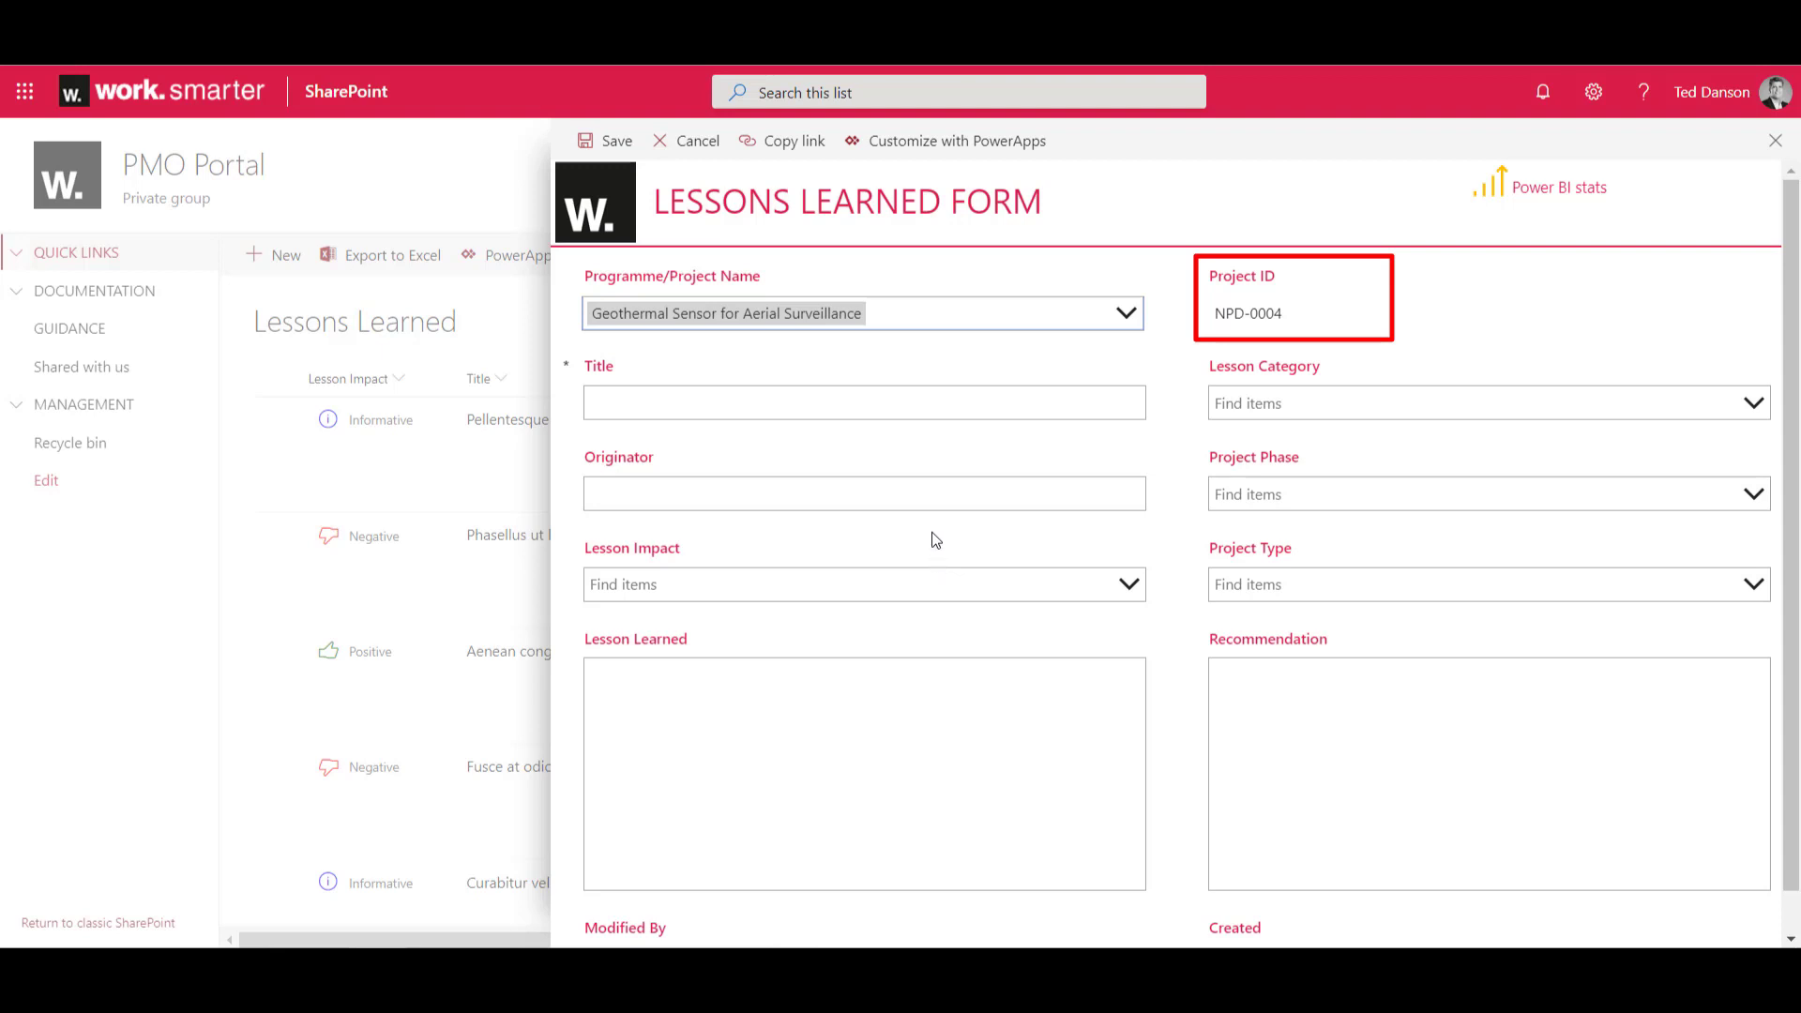
Enter title 'Lesson Test' and originator 'Project Board', then close the form to the list.
{"action": "left_click", "coordinate": [899, 401]}
{"action": "type", "text": "L"}
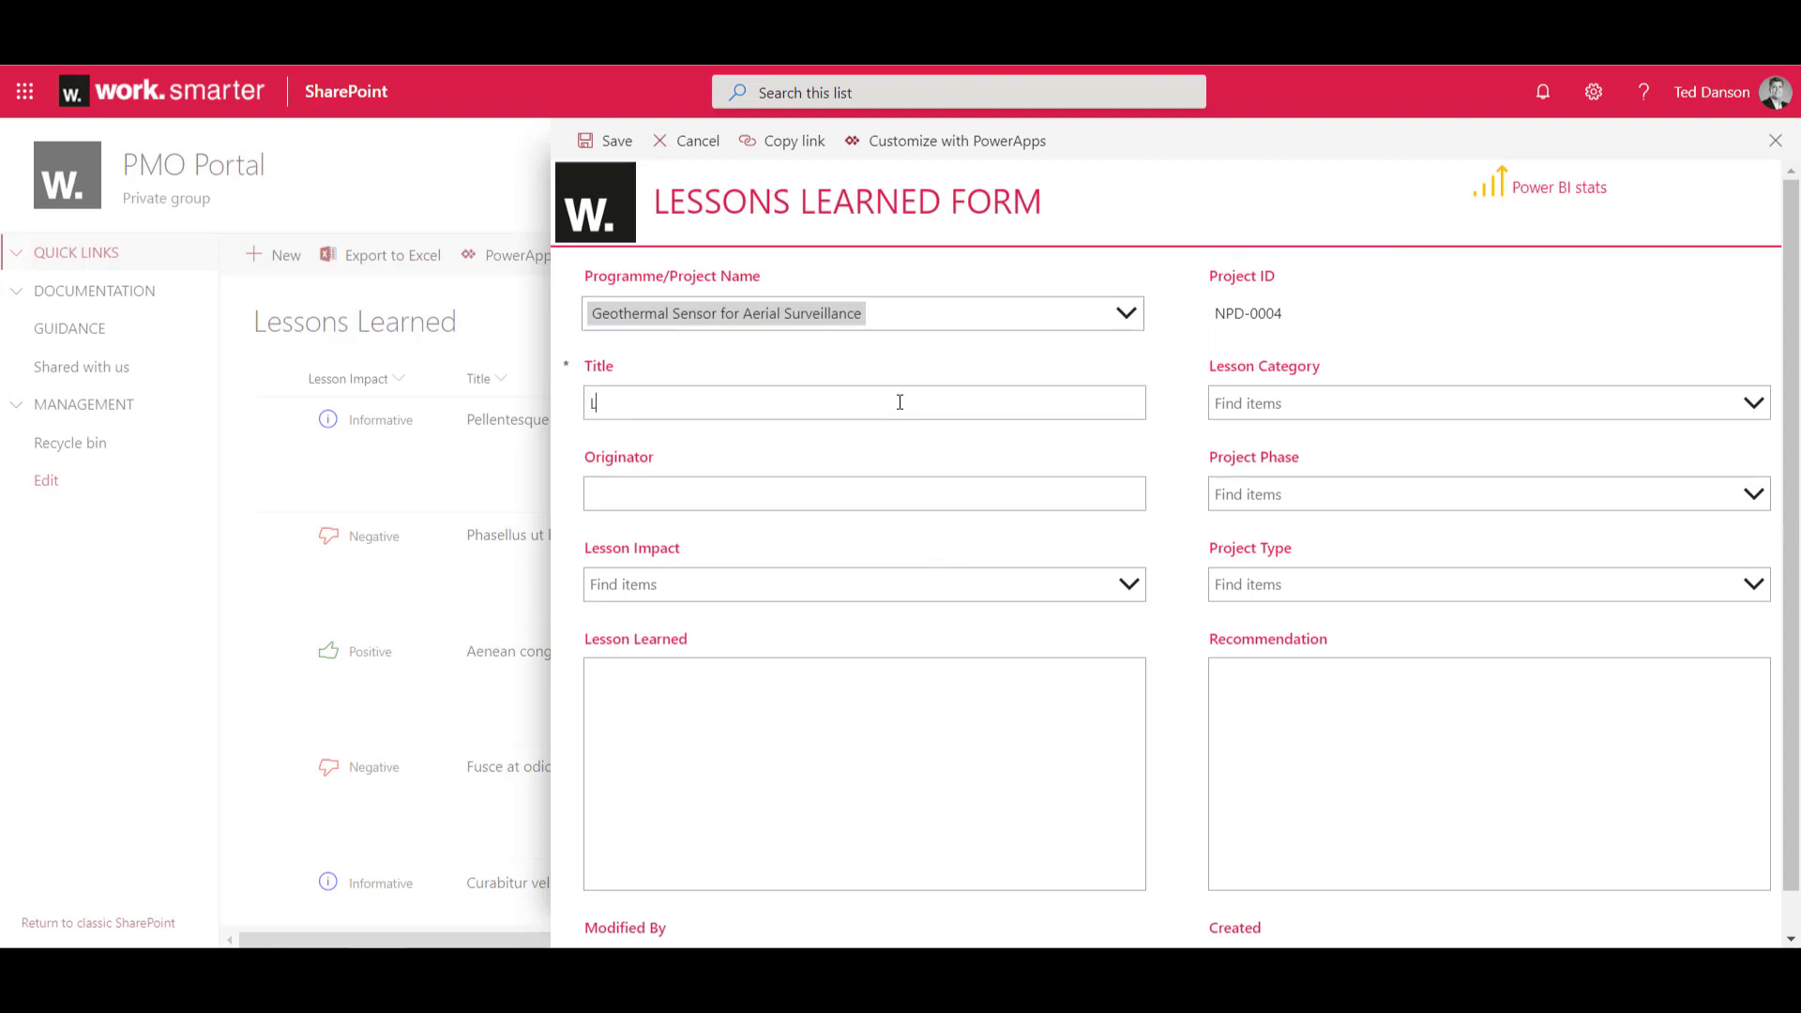
{"action": "type", "text": "esson Test"}
{"action": "left_click", "coordinate": [879, 492]}
{"action": "type", "text": "Project Boat"}
{"action": "key", "text": "BackSpace"}
{"action": "type", "text": "rd"}
{"action": "left_click", "coordinate": [1119, 677]}
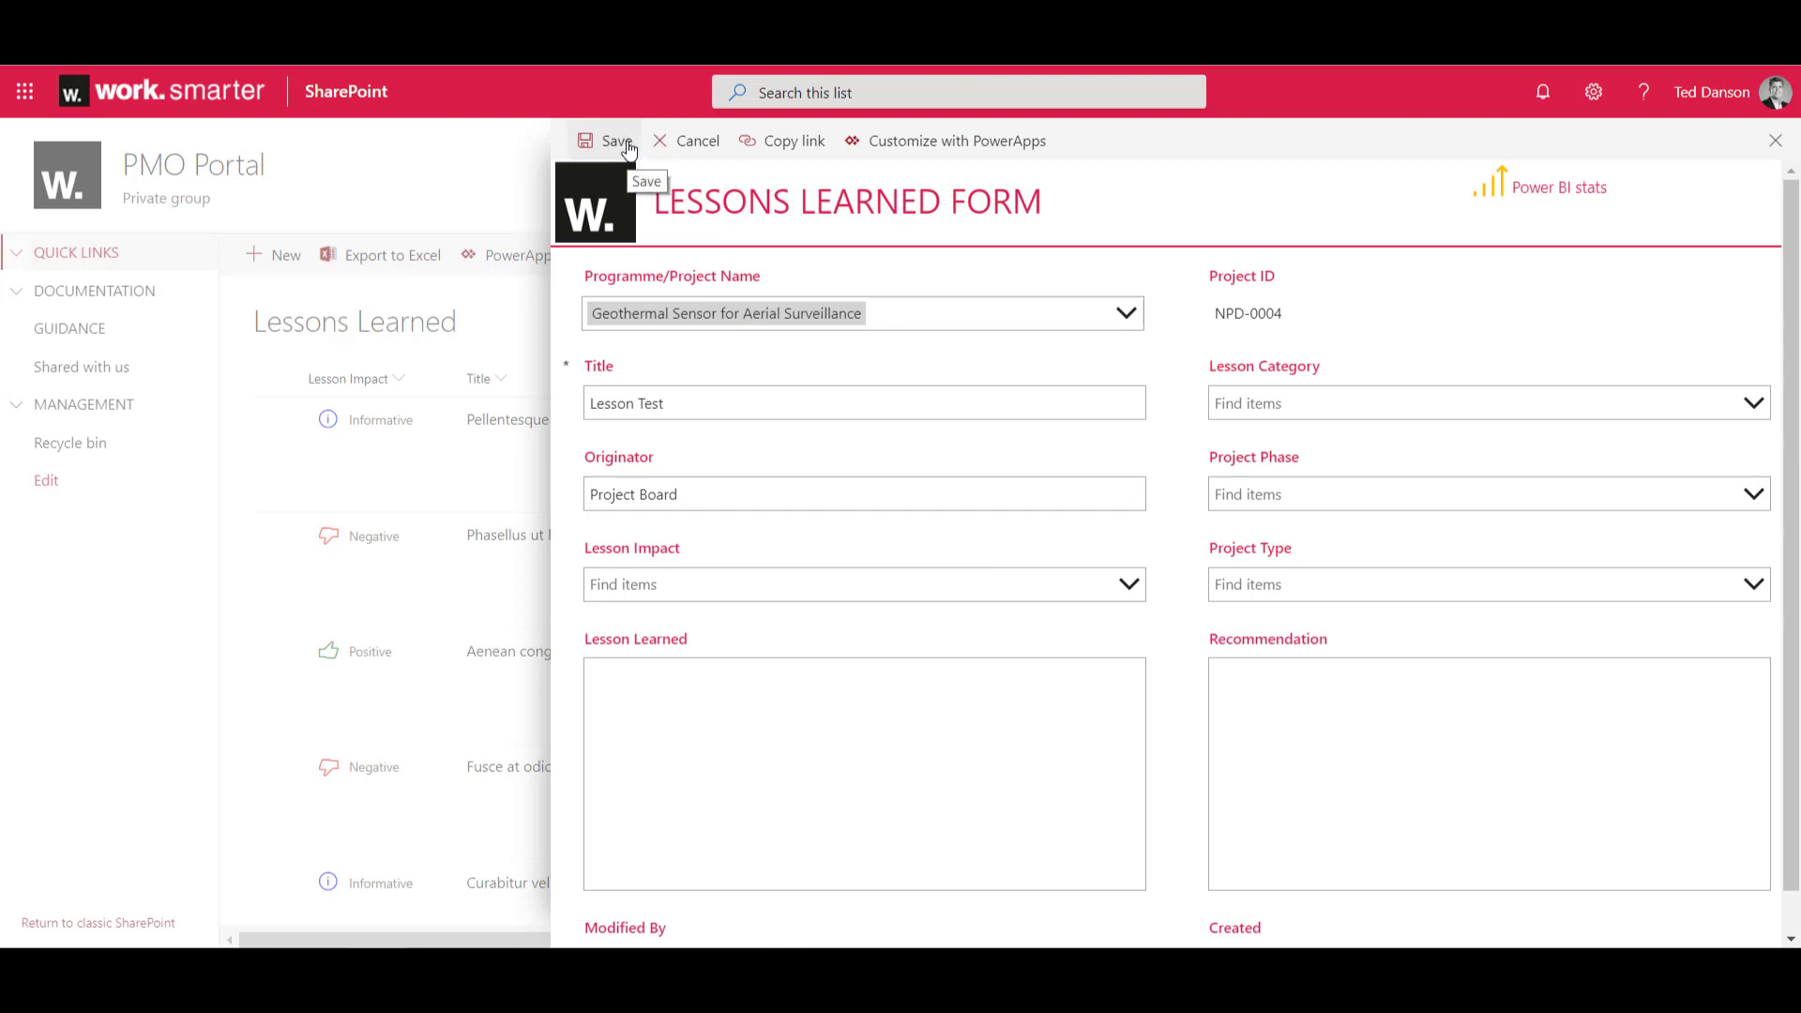
{"action": "left_click", "coordinate": [694, 148]}
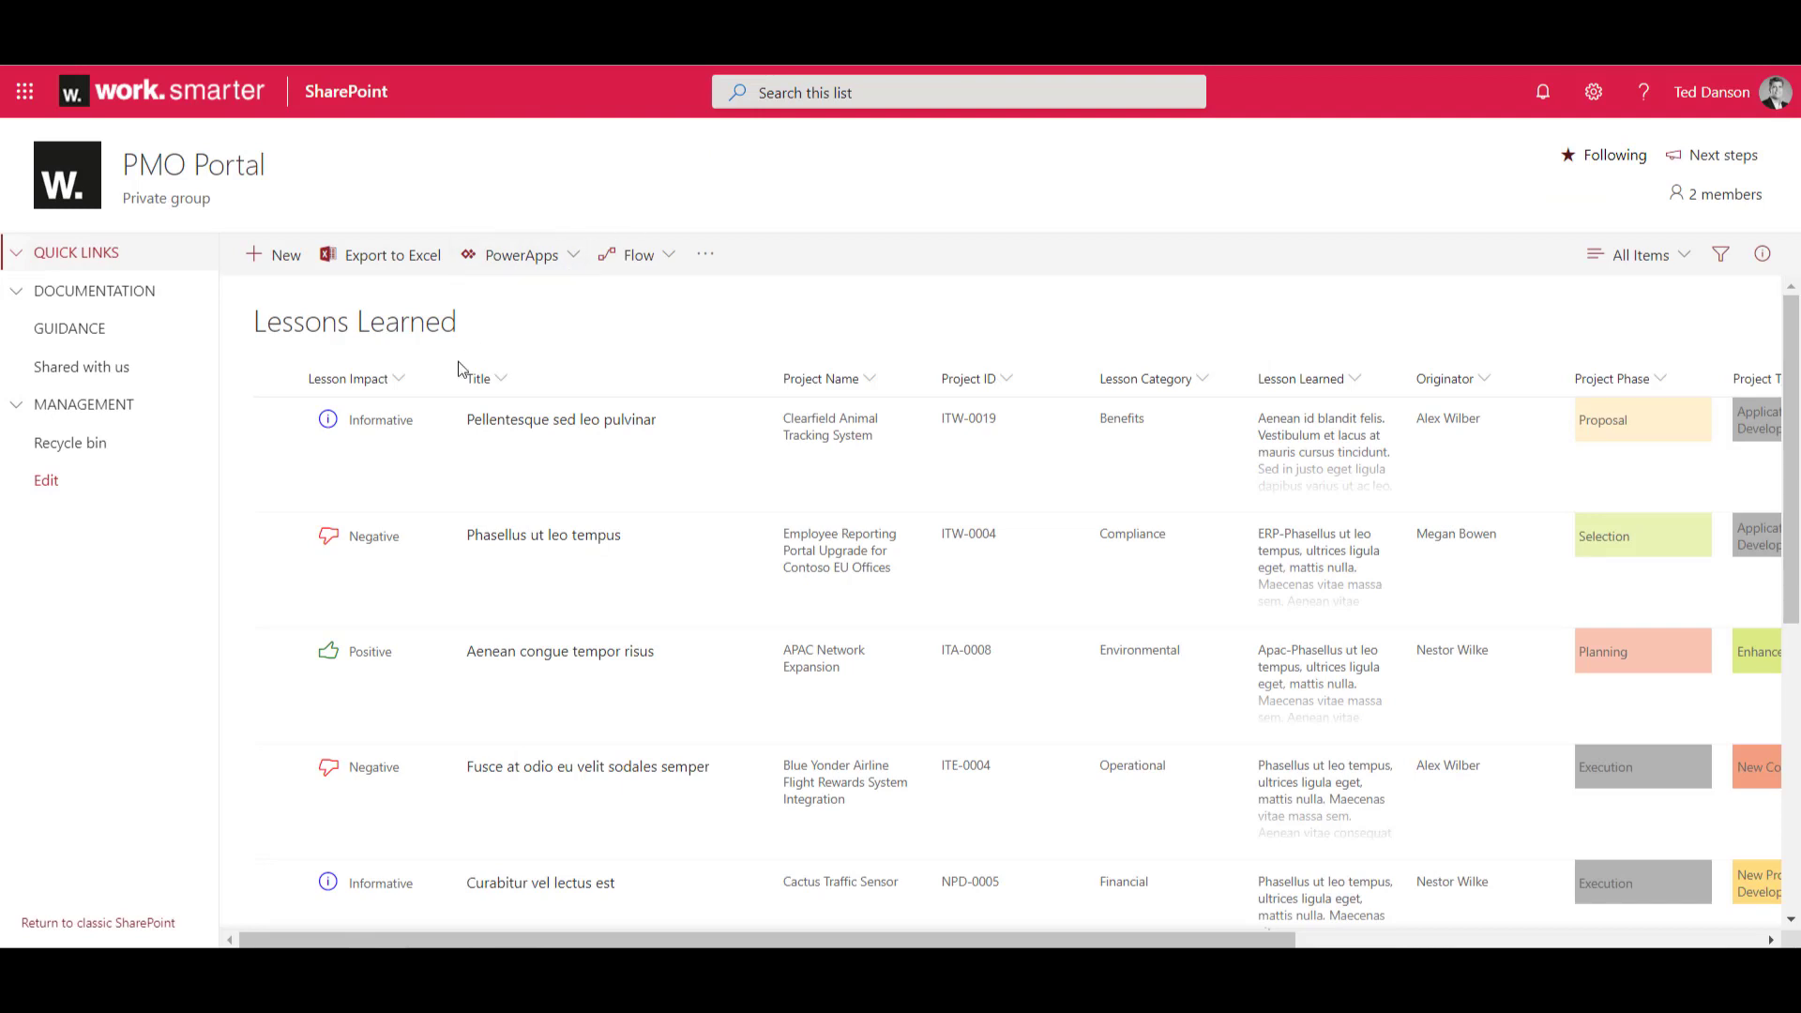
{"action": "left_click", "coordinate": [274, 536]}
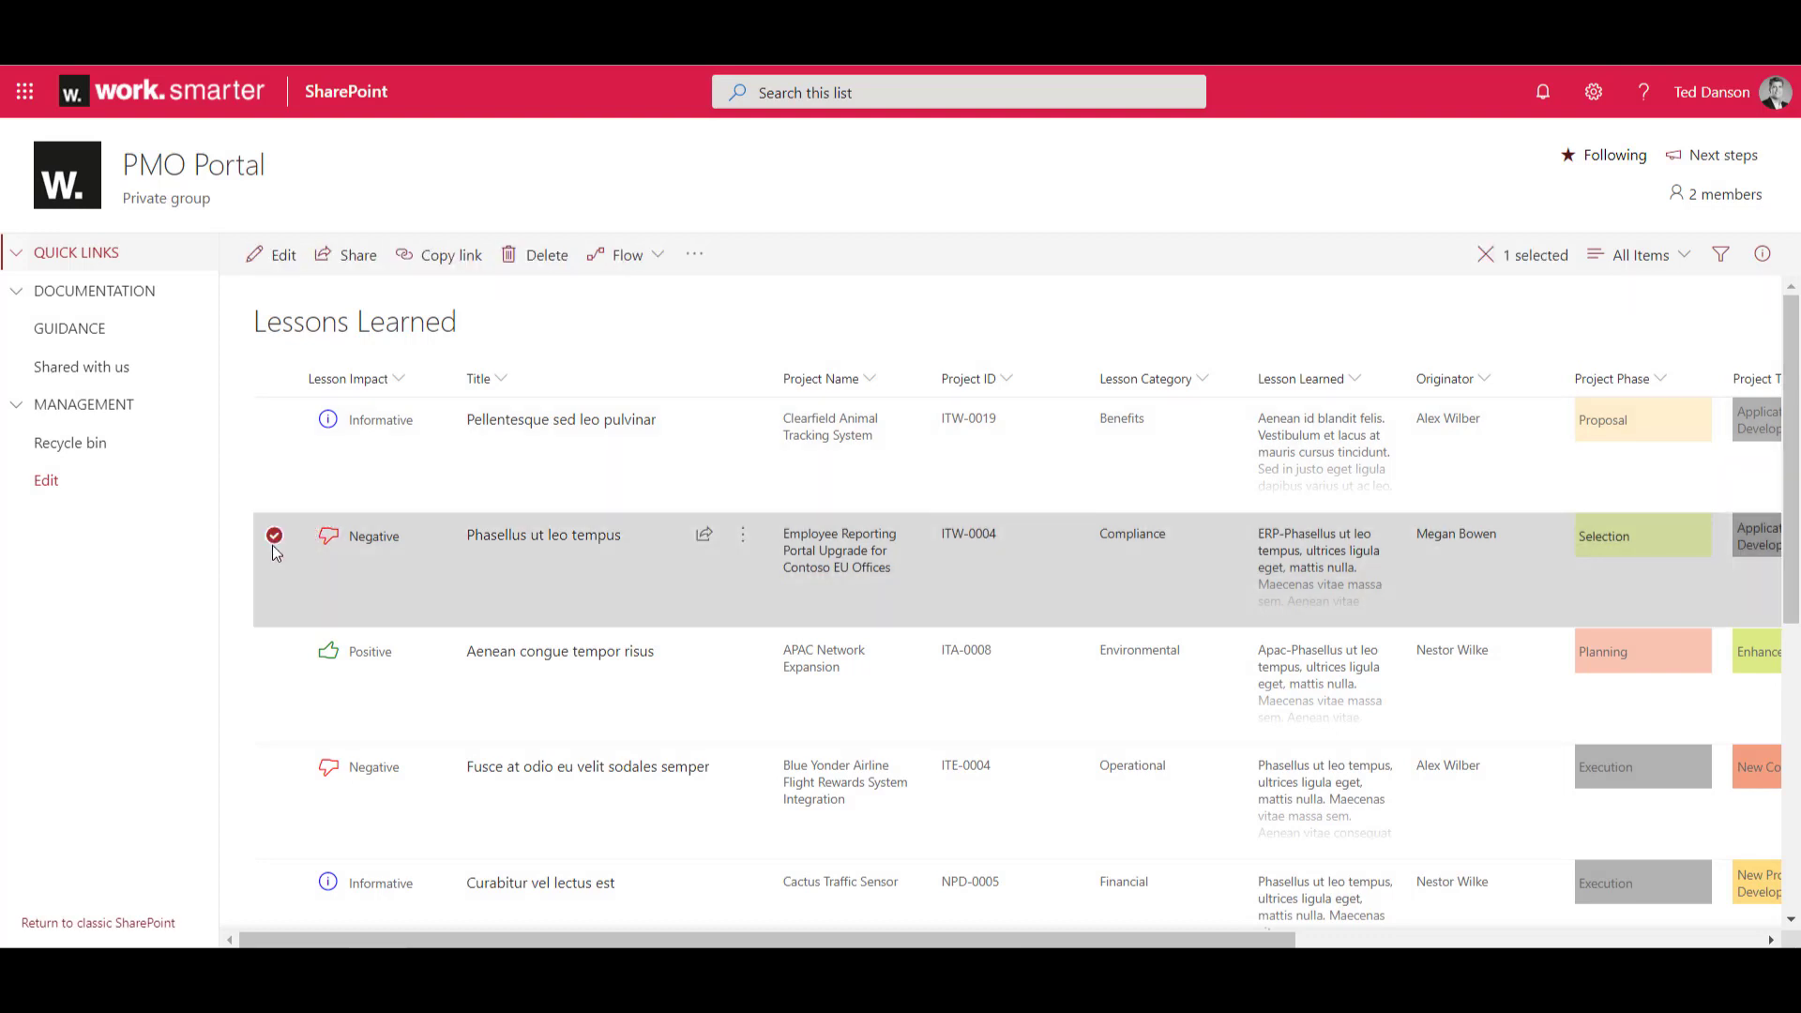
{"action": "left_click", "coordinate": [274, 255]}
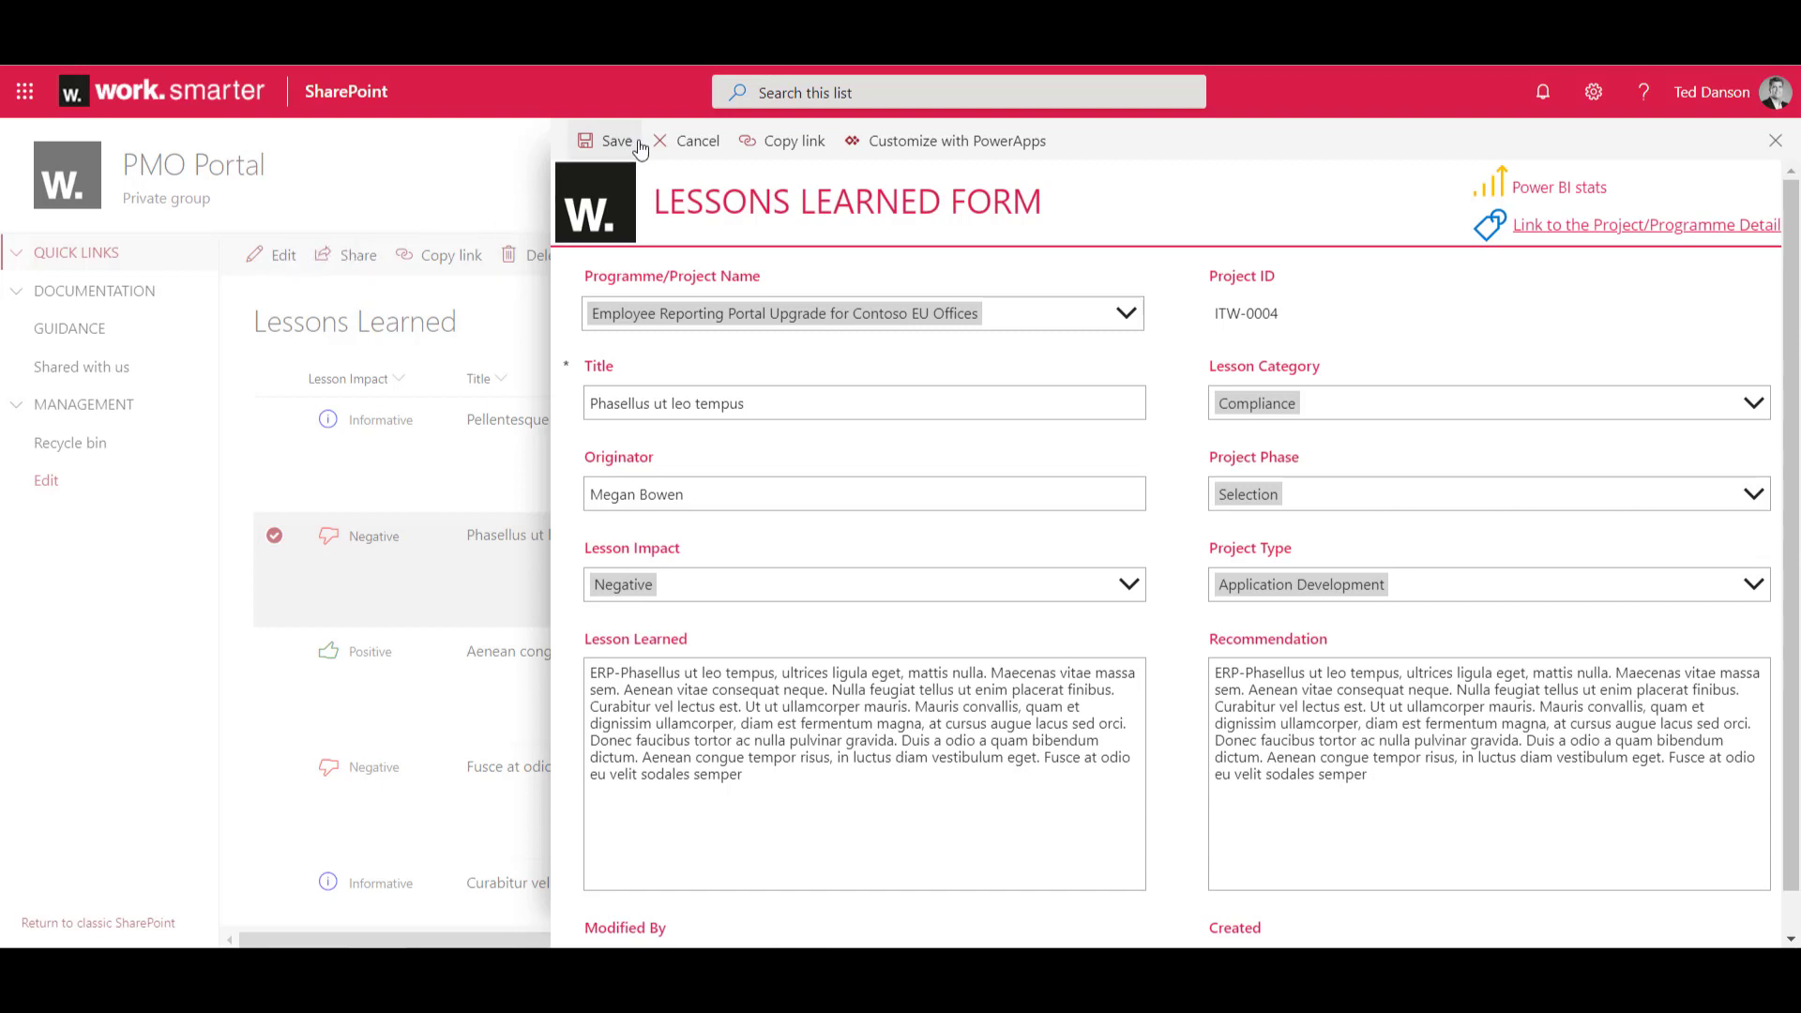
{"action": "left_click", "coordinate": [694, 146]}
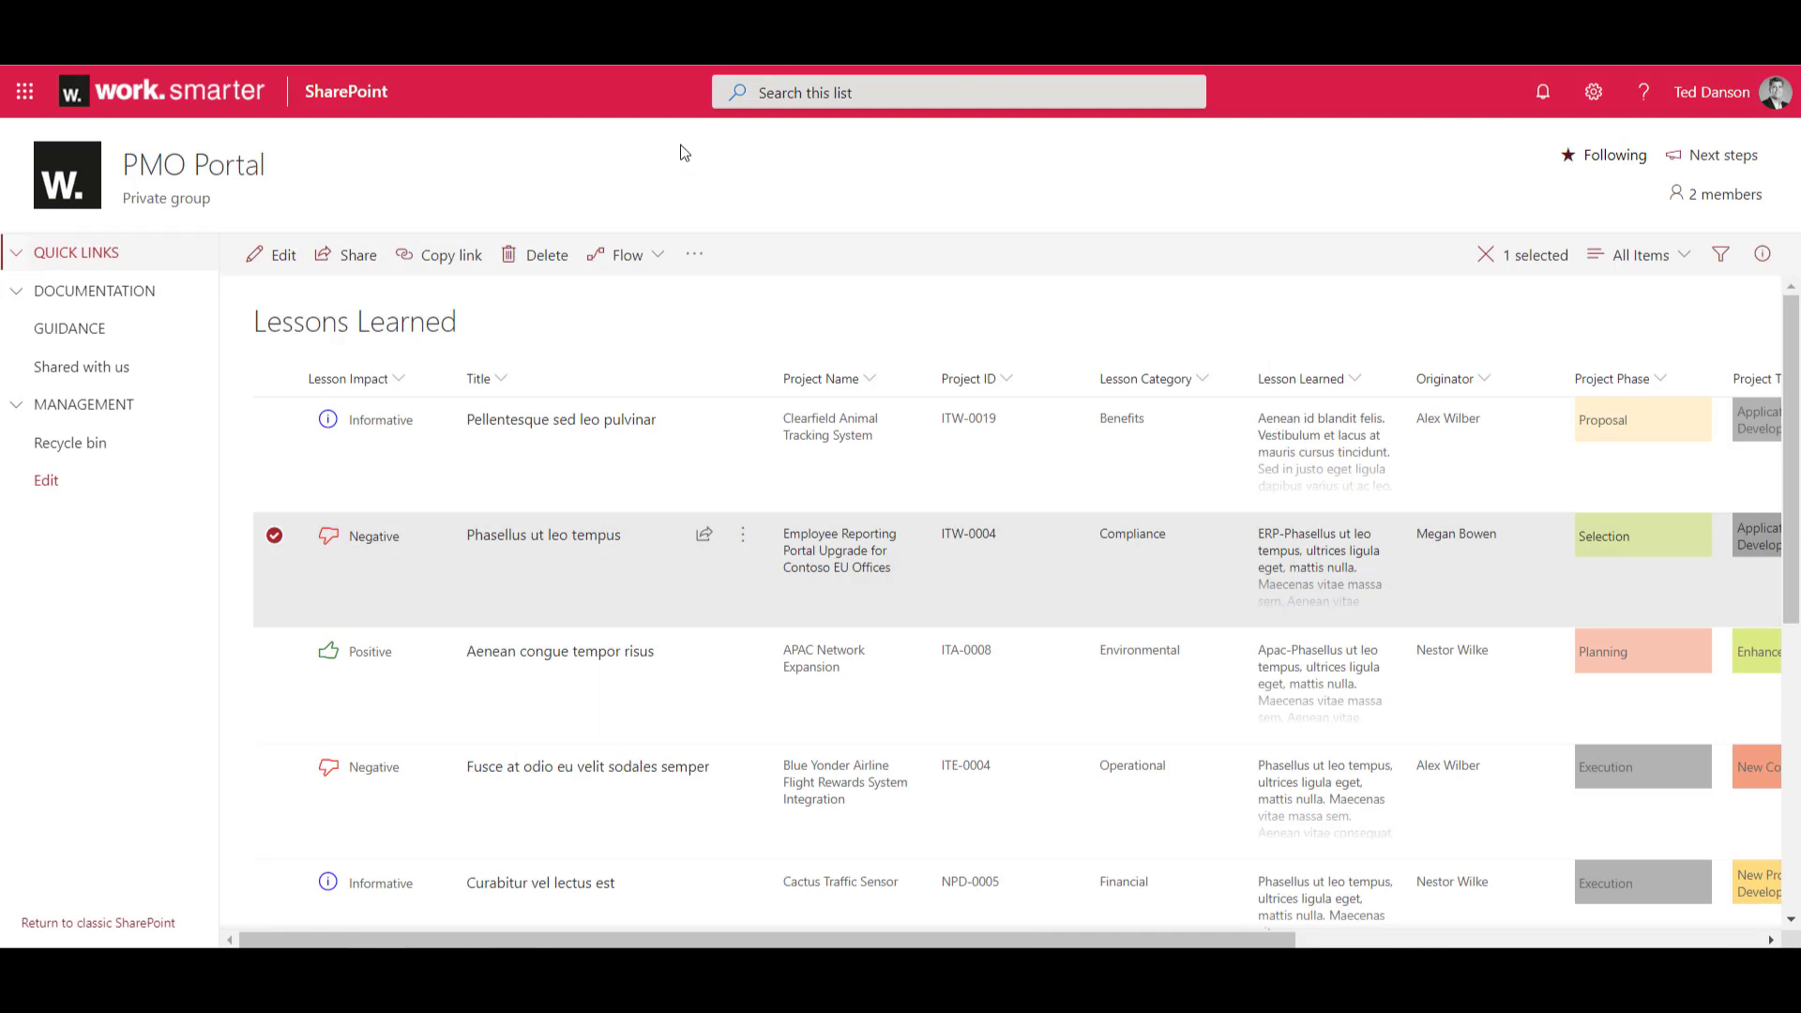
Leave the Lessons Learned list for PMO Home through the expanded QUICK LINKS.
{"action": "left_click", "coordinate": [103, 252]}
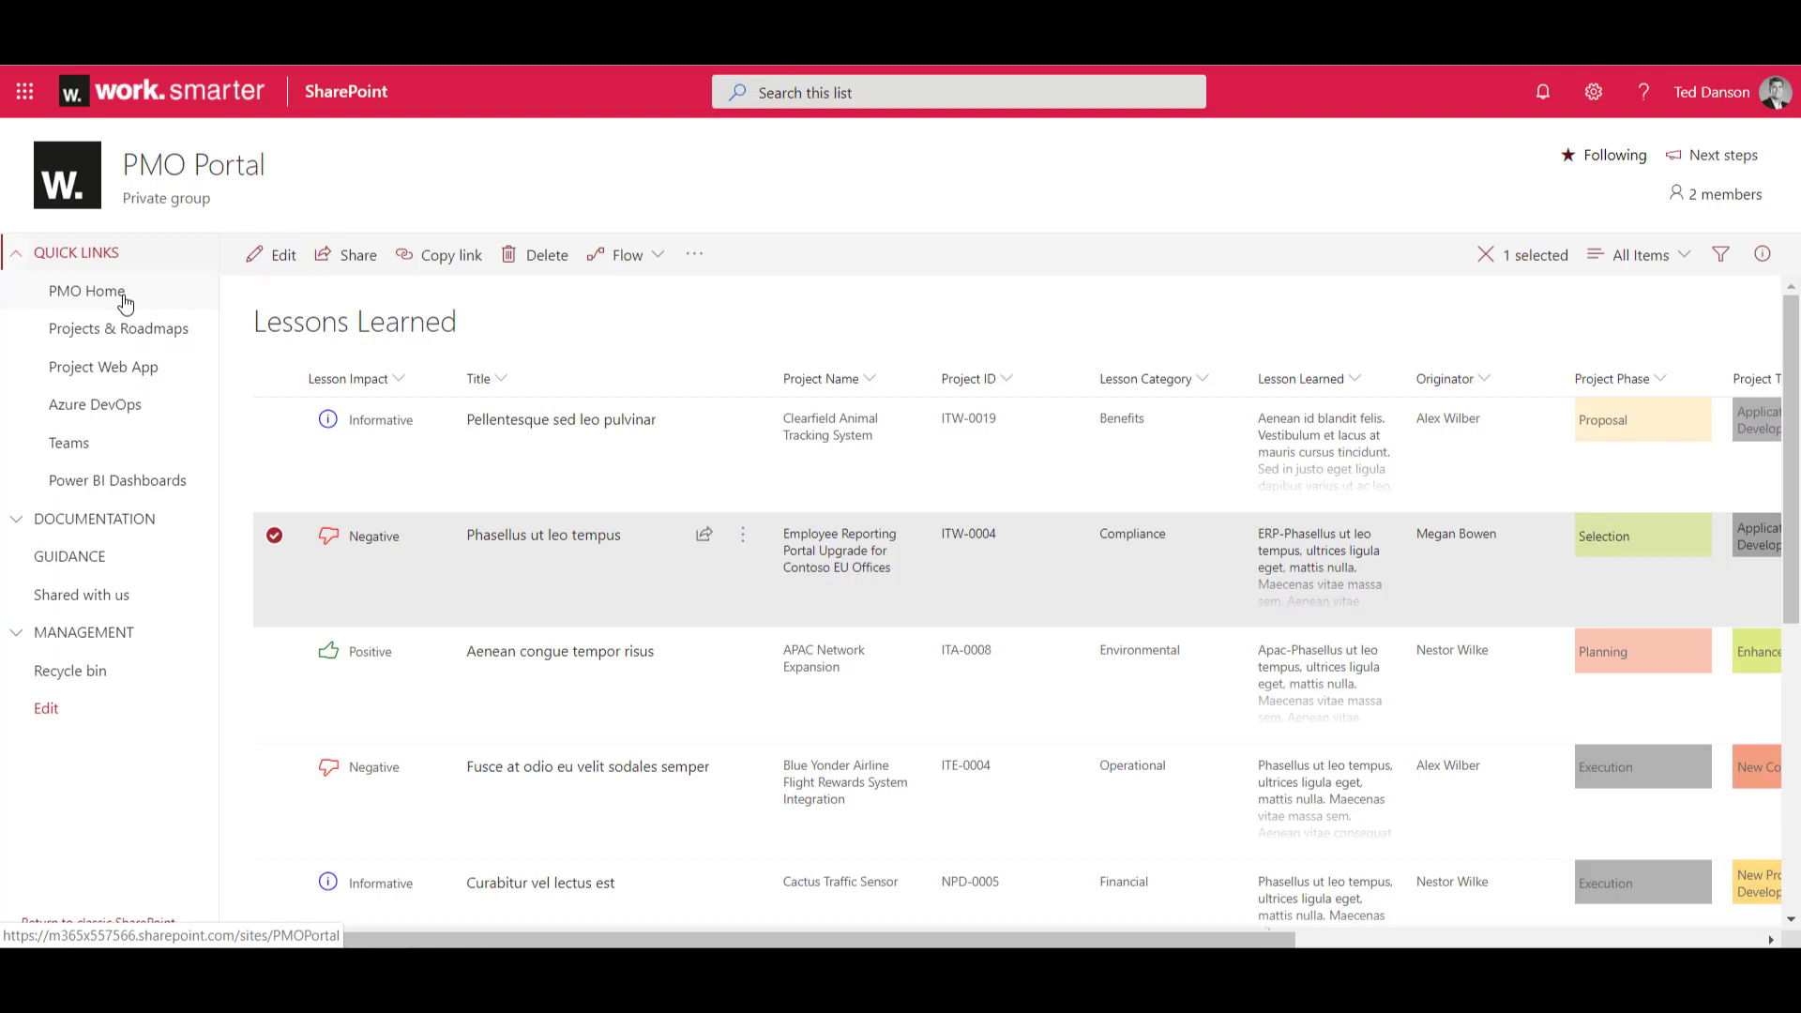
{"action": "left_click", "coordinate": [125, 302]}
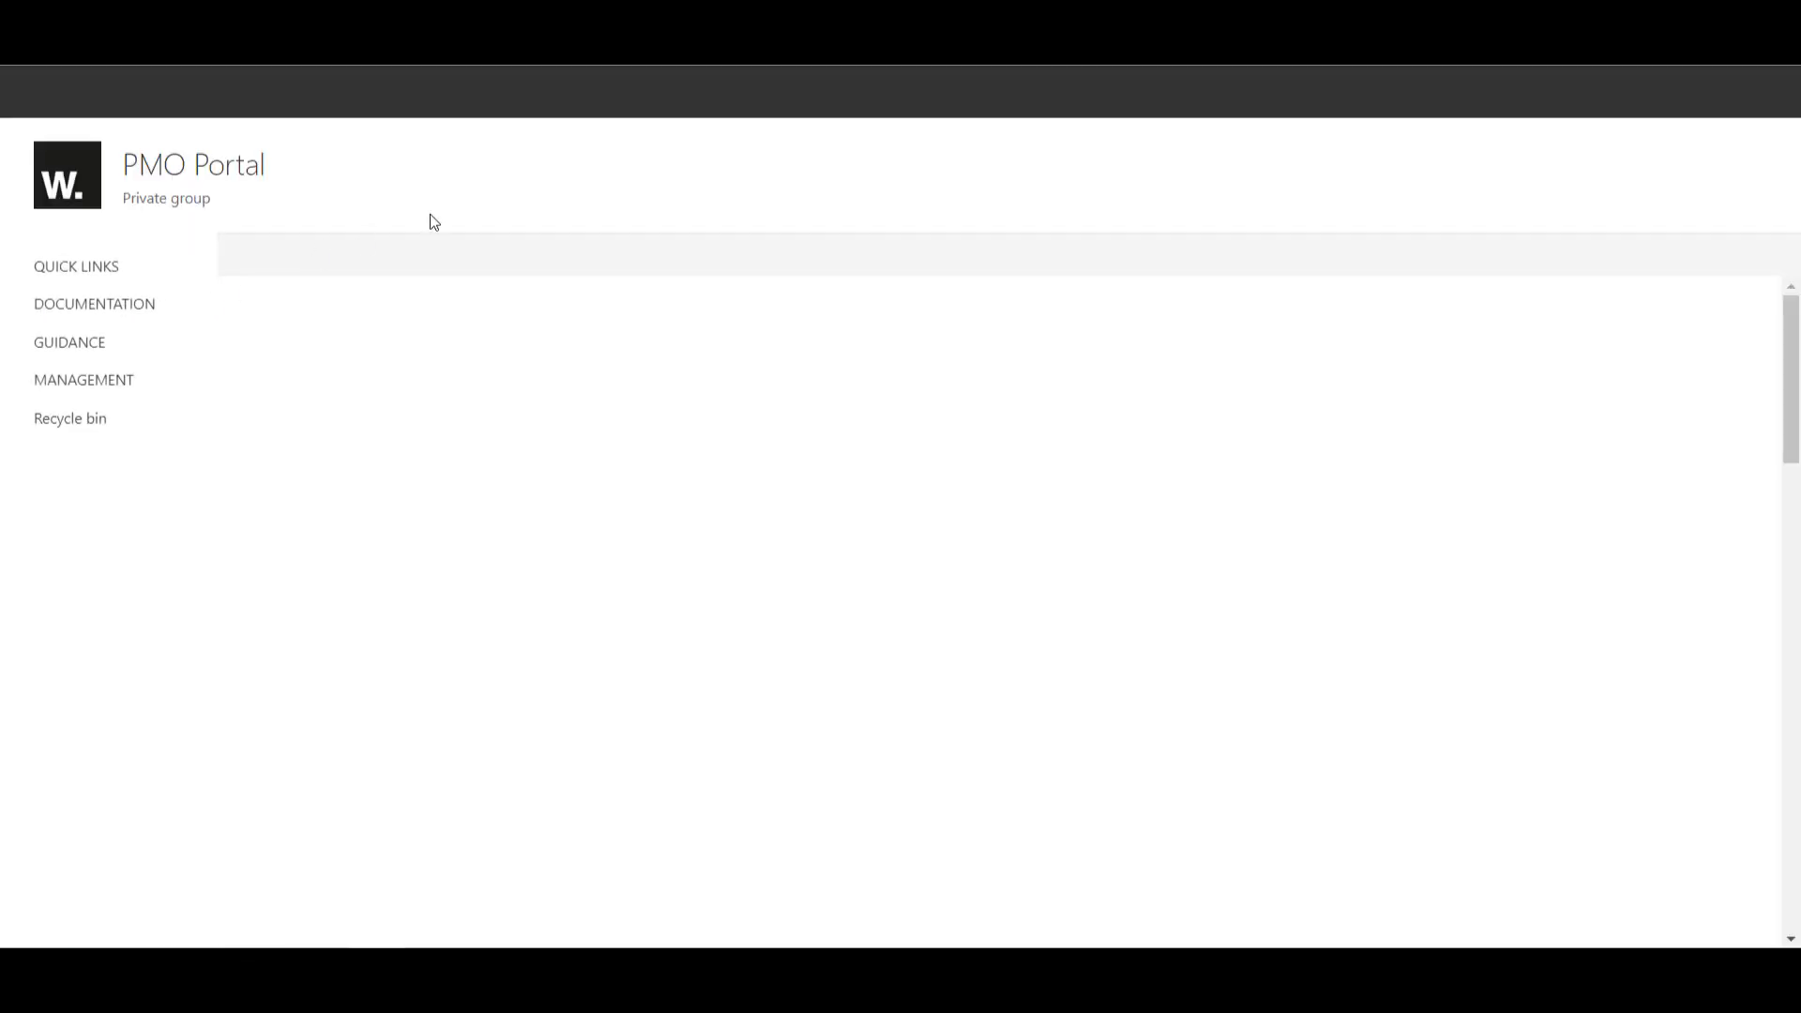